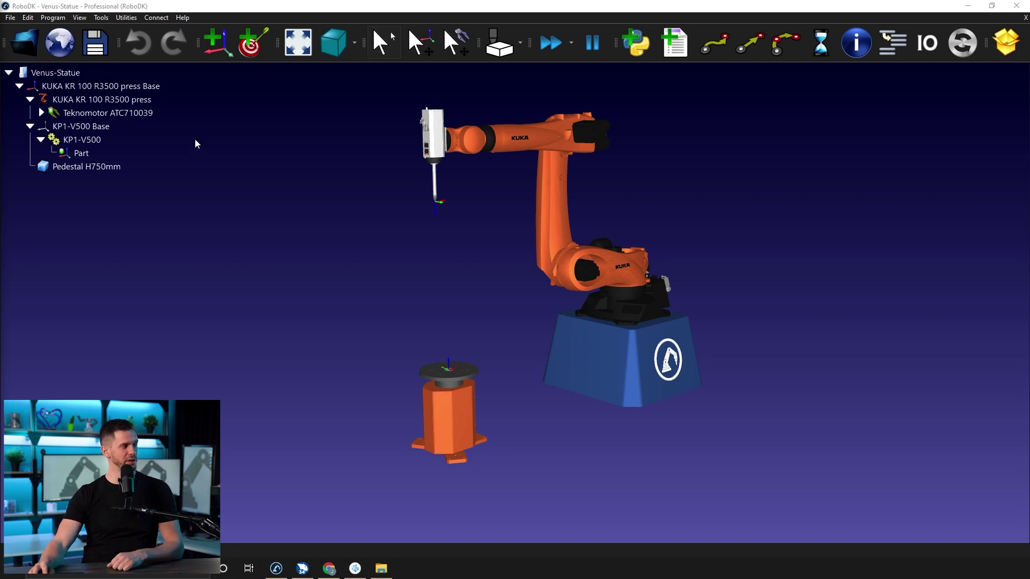
# - Synchronize the KUKA KR 100 R3500 press robot with the KP1-V500 turntable as its external axis, and close the robot panel
pyautogui.rightClick(144, 99)
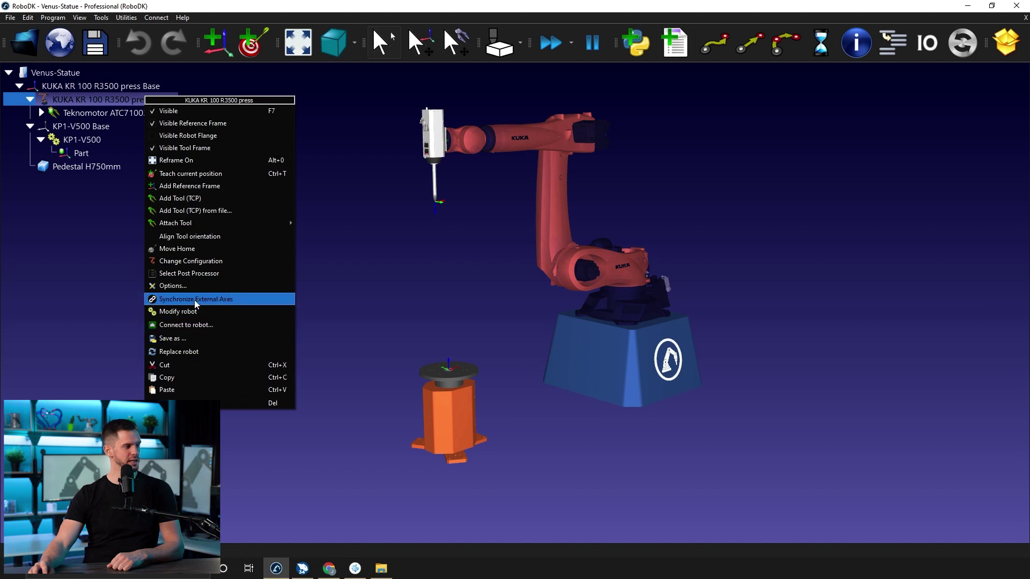
pyautogui.click(245, 305)
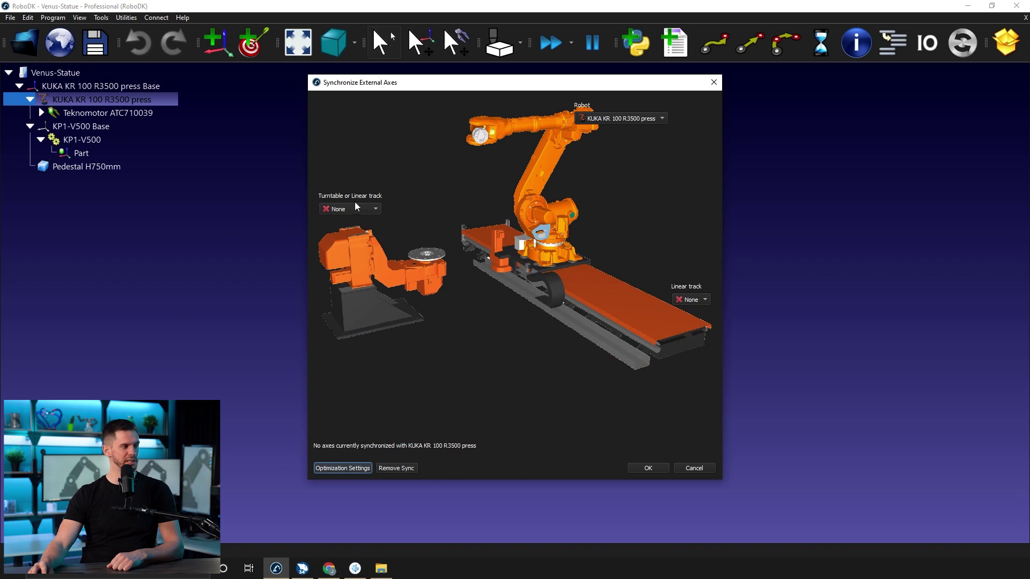
pyautogui.click(376, 209)
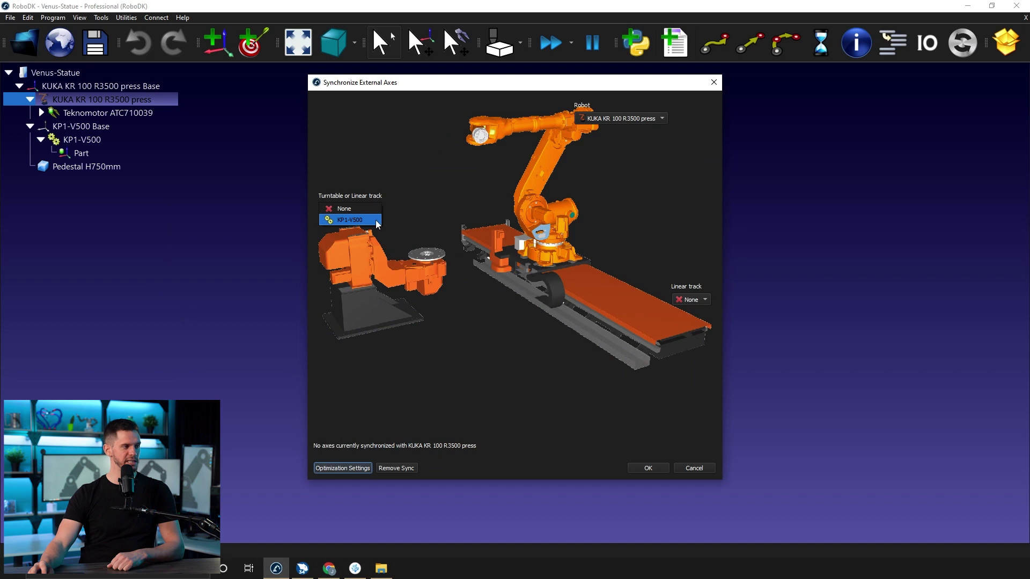
pyautogui.click(377, 221)
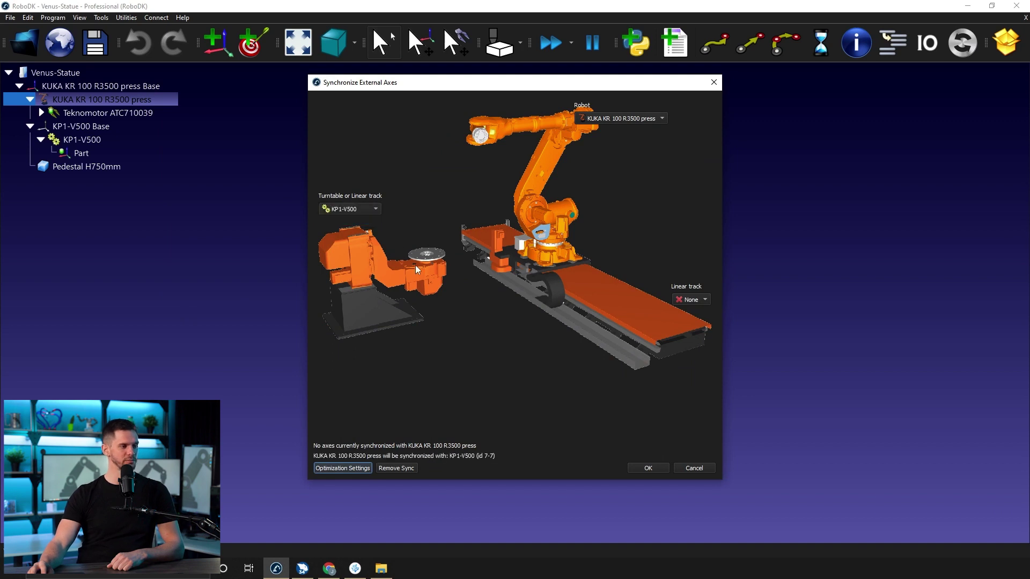
pyautogui.click(648, 468)
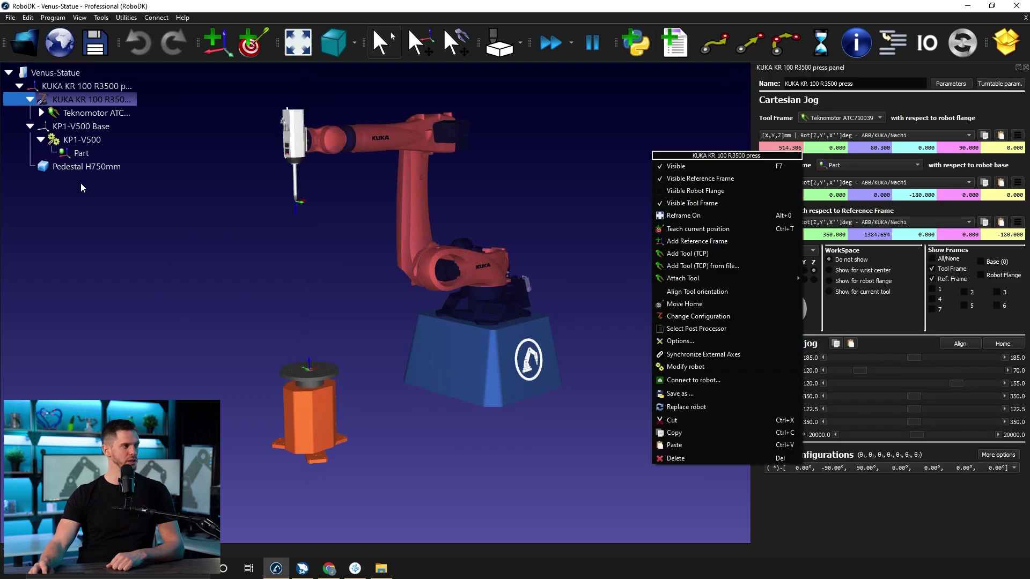
pyautogui.click(615, 88)
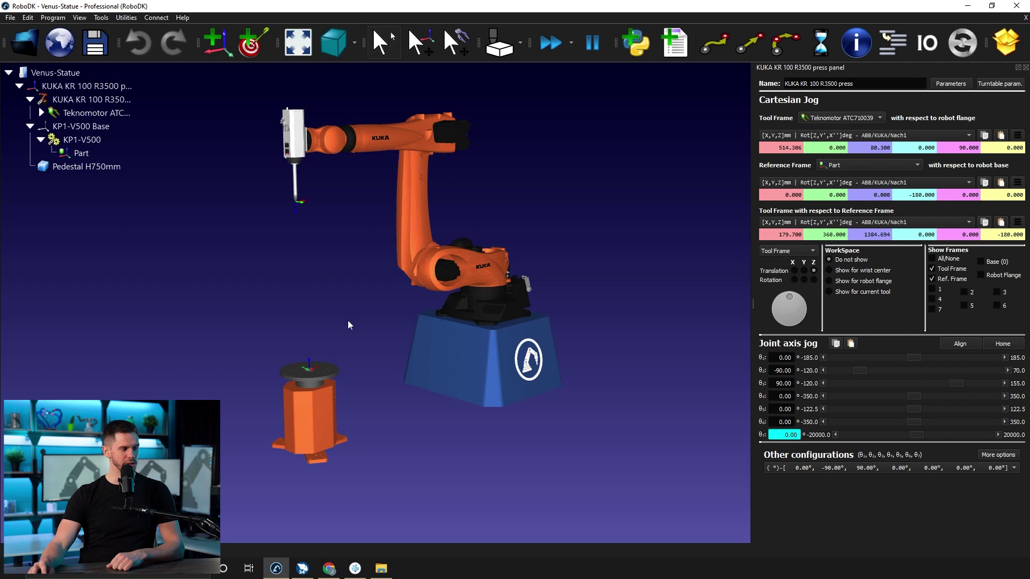
pyautogui.click(1026, 68)
pyautogui.moveTo(491, 319); pyautogui.dragTo(554, 340, button='right')
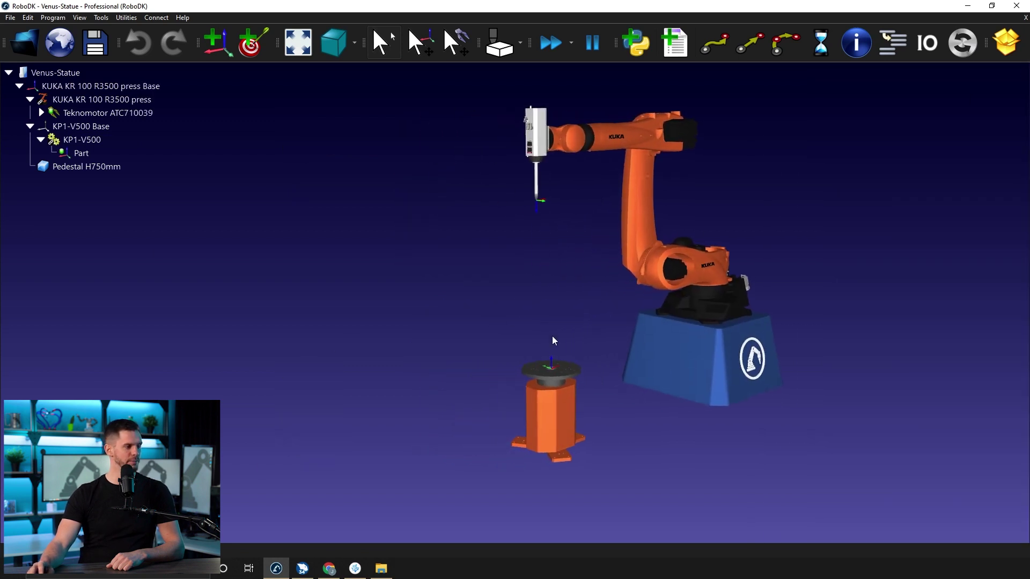
# - Switch to BobCAD-CAM and preview the Venus milling job in the machining simulation, then exit it
pyautogui.click(302, 569)
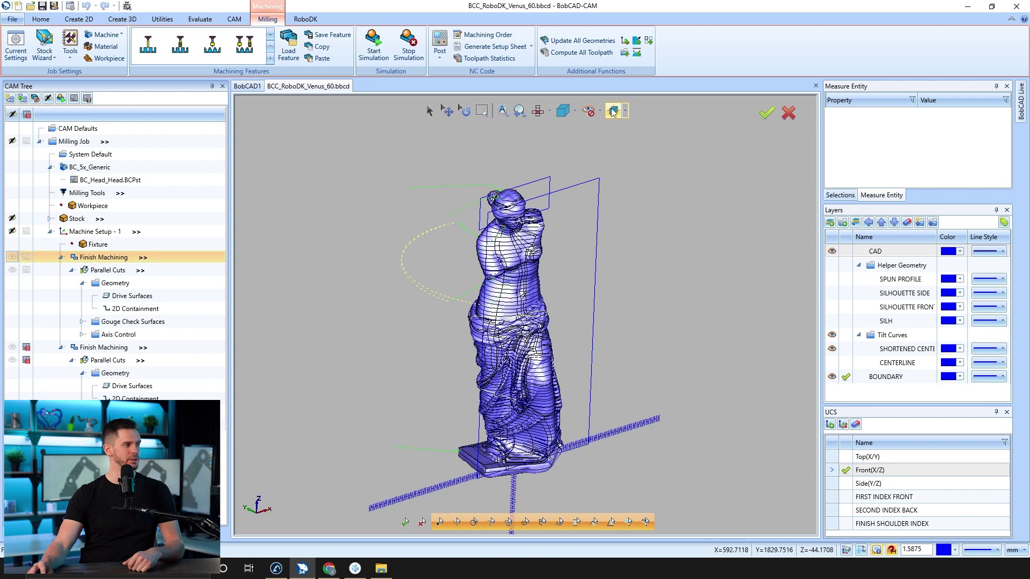
pyautogui.click(371, 45)
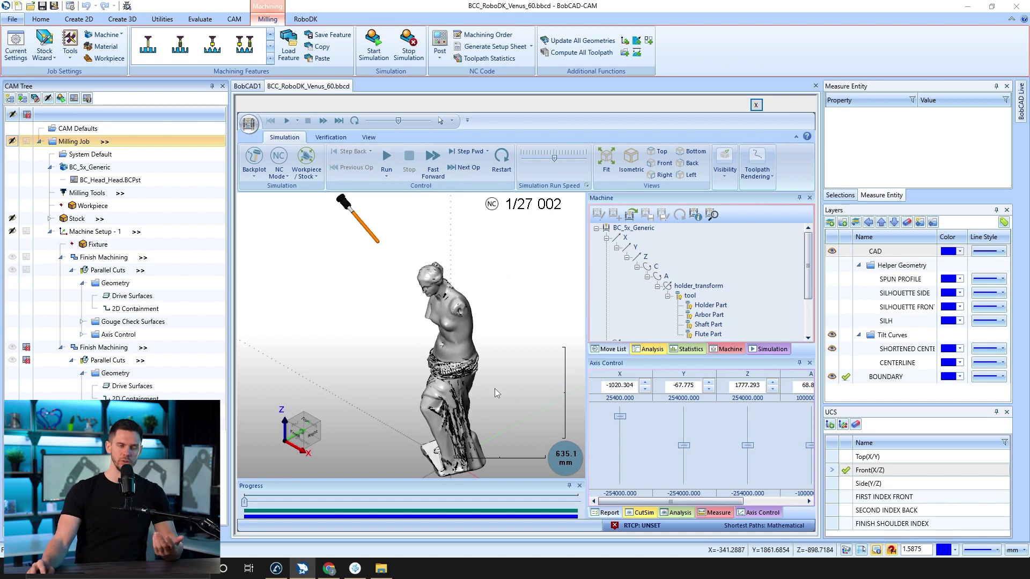
pyautogui.moveTo(244, 509)
pyautogui.mouseDown()
pyautogui.moveTo(445, 531)
pyautogui.moveTo(567, 508)
pyautogui.moveTo(241, 491)
pyautogui.mouseUp()
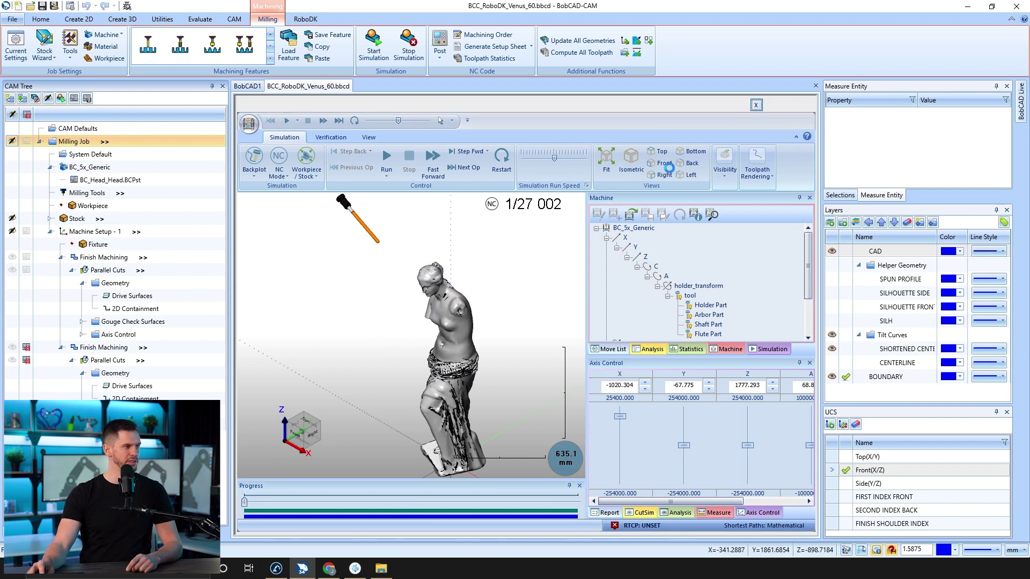
pyautogui.press('Escape')
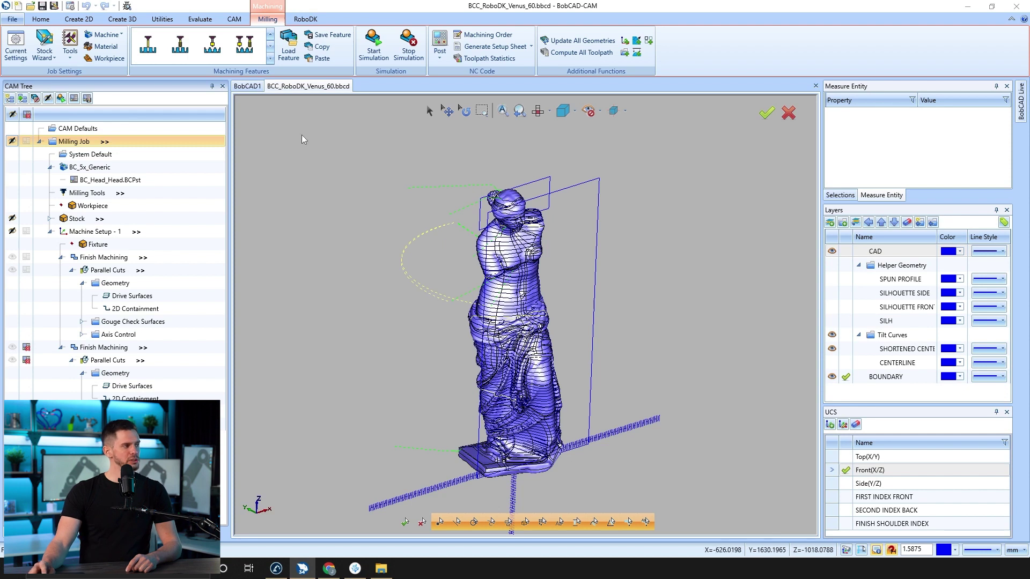
# - Set the reference name to Part in BobCAD-CAM's RoboDK project settings
pyautogui.click(306, 19)
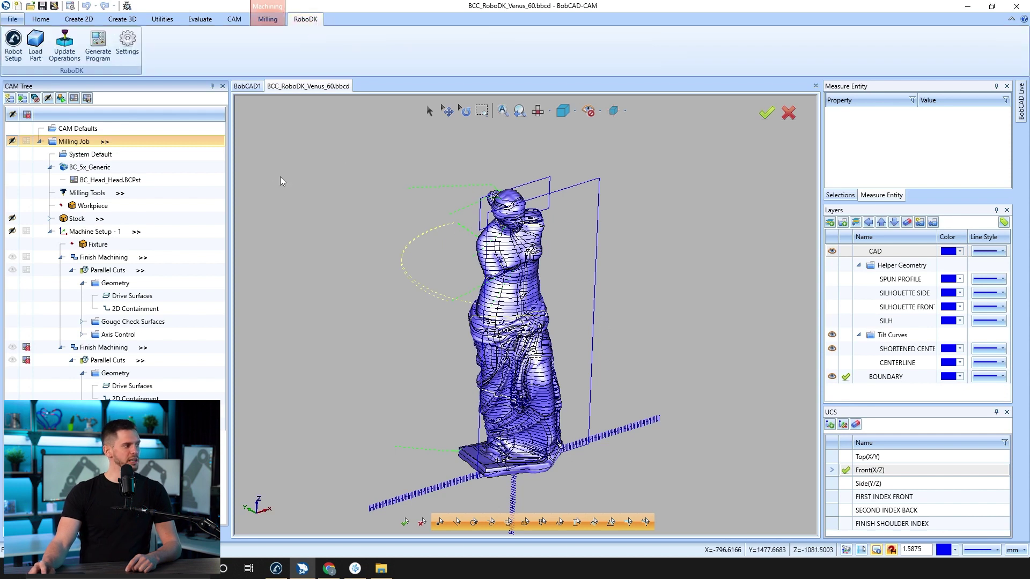
pyautogui.click(283, 568)
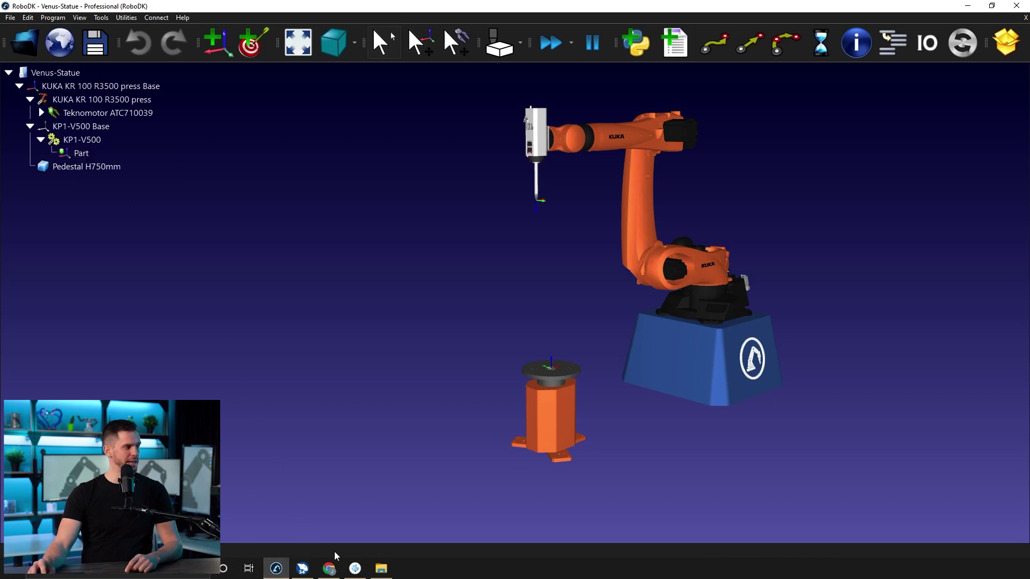
pyautogui.click(302, 568)
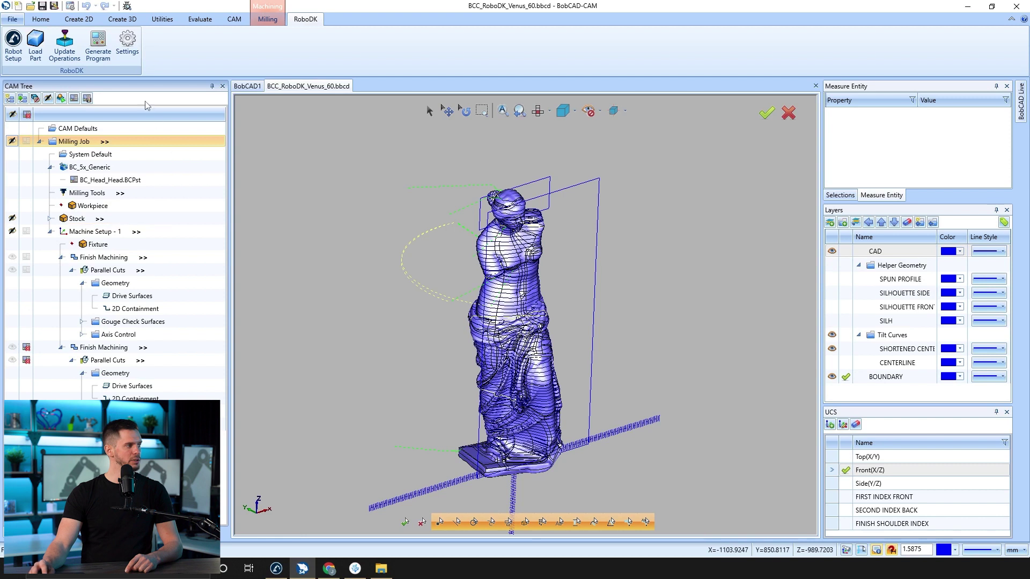
pyautogui.click(123, 43)
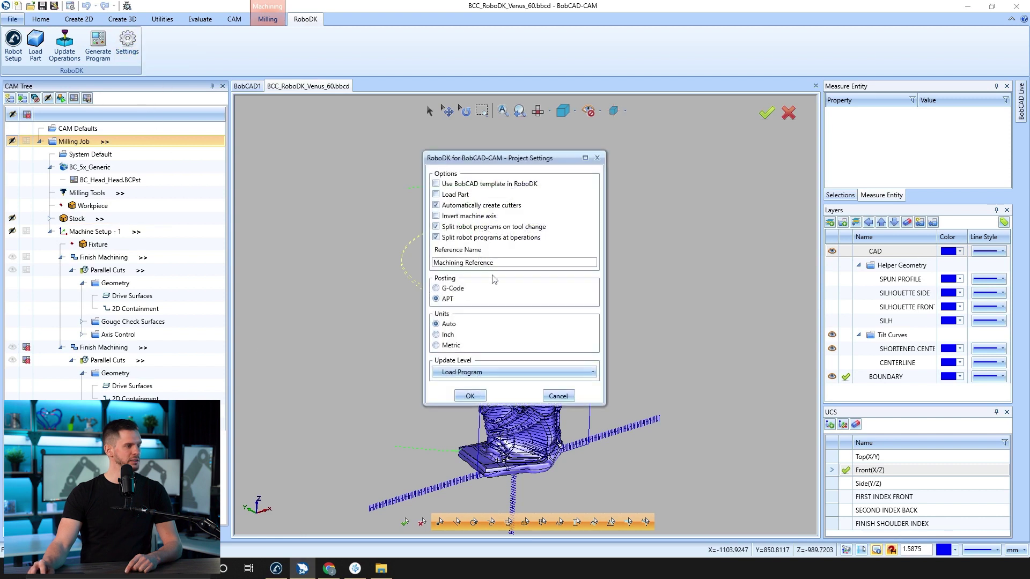
pyautogui.tripleClick(513, 262)
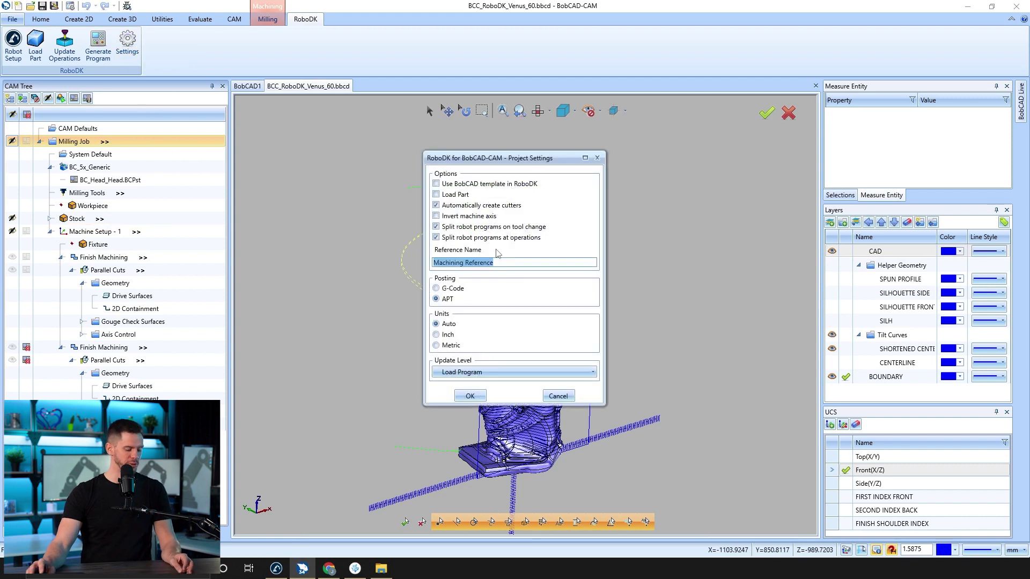
pyautogui.write('Part')
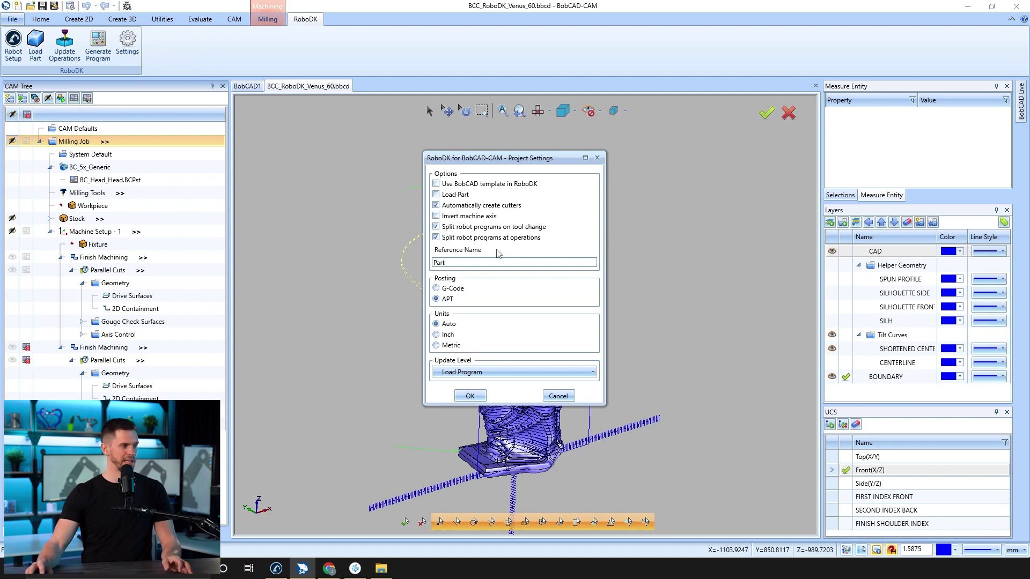
pyautogui.click(473, 399)
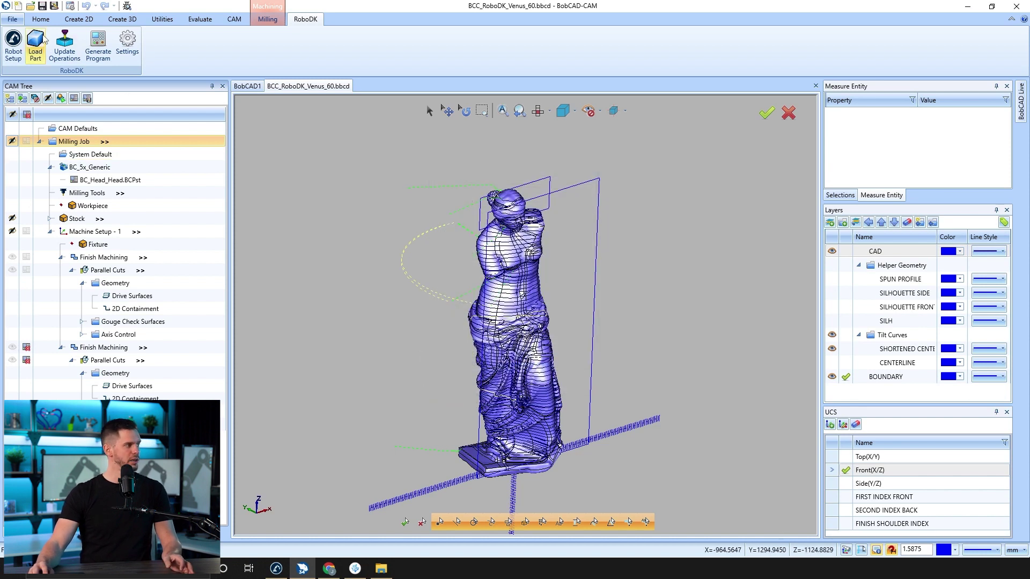
# - Load the Venus statue part from BobCAD-CAM into the RoboDK station and check its placement on the turntable
pyautogui.click(277, 568)
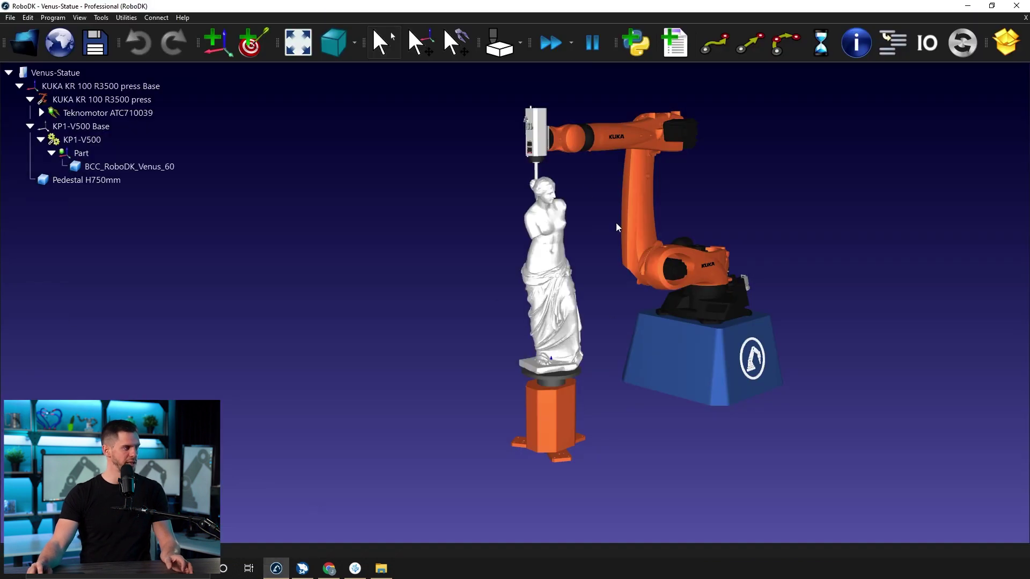
pyautogui.moveTo(462, 323)
pyautogui.mouseDown()
pyautogui.moveTo(645, 316)
pyautogui.moveTo(569, 338)
pyautogui.mouseUp()
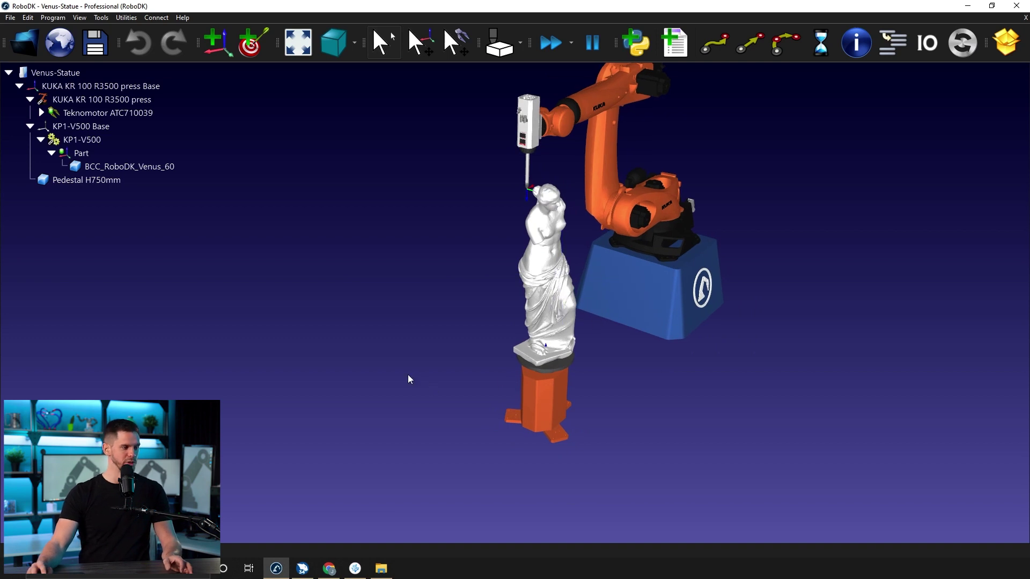
# - Test the synchronized turntable by jogging its axis to 50 degrees and returning it to zero
pyautogui.doubleClick(660, 225)
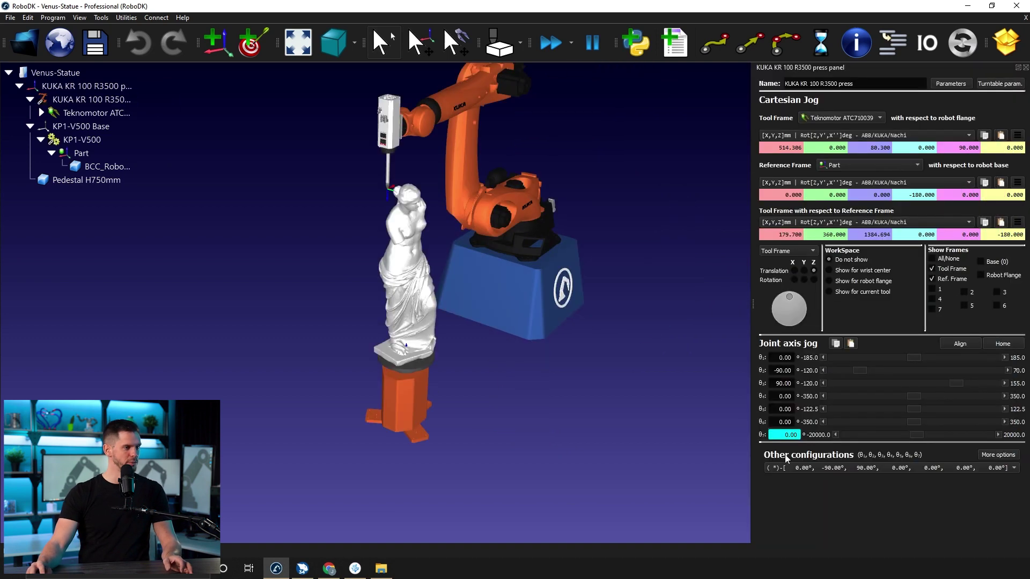
pyautogui.write('70')
pyautogui.press('Return')
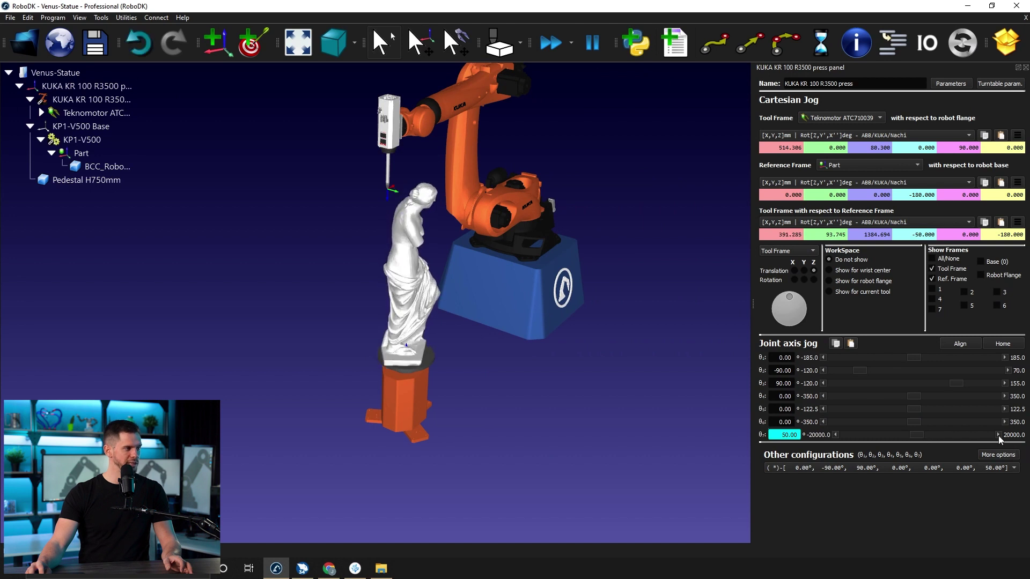
pyautogui.write('30')
pyautogui.press('Return')
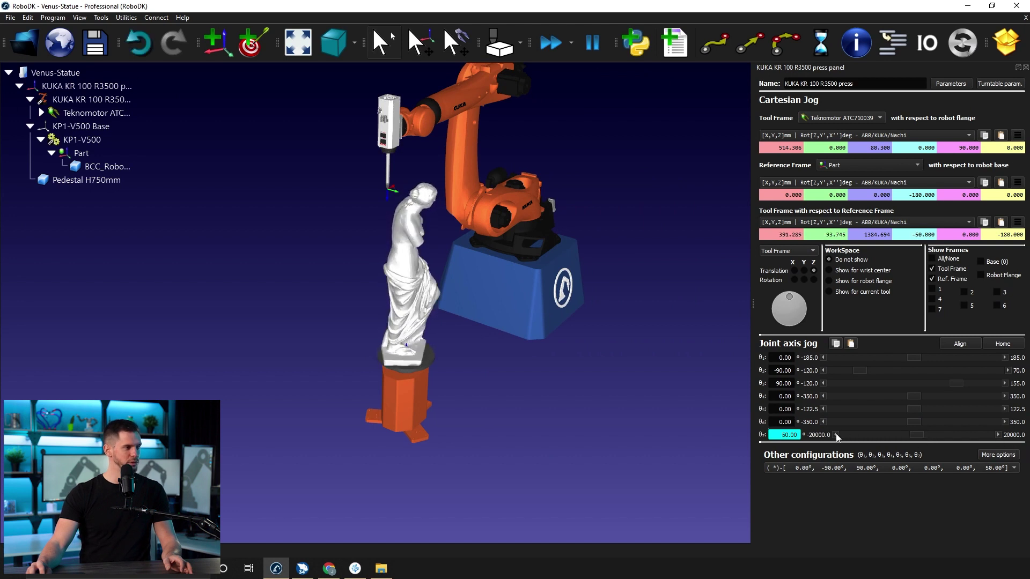
pyautogui.click(1018, 345)
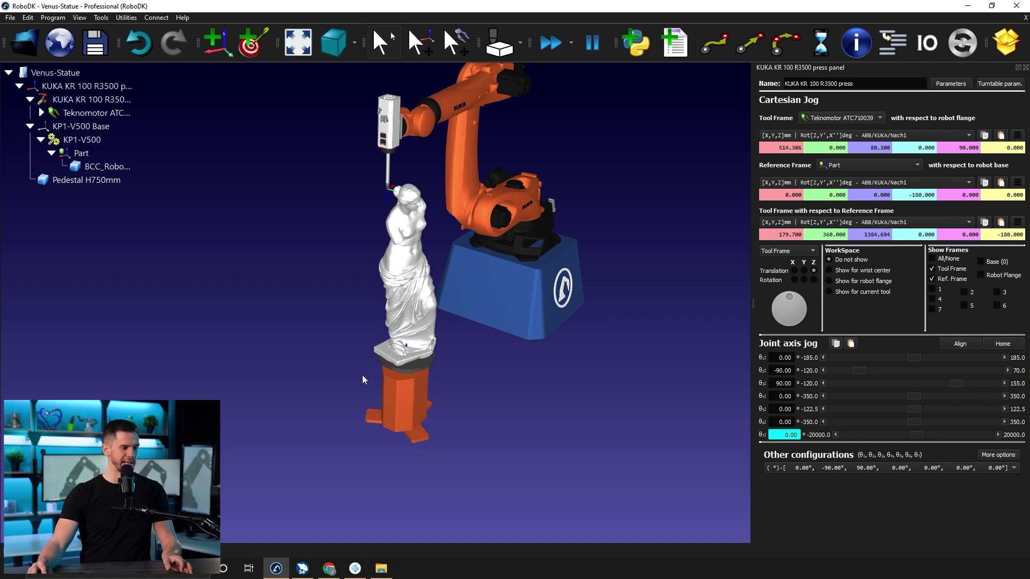
# - Switch to BobCAD-CAM and enable the second Finish Machining operation for the head for posting and display, instead of the first
pyautogui.click(301, 571)
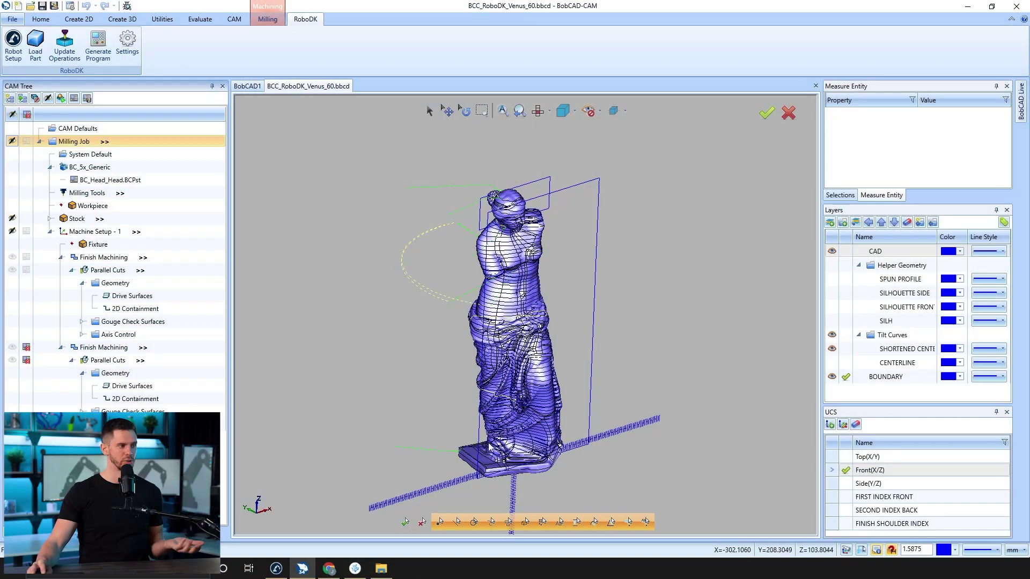
pyautogui.moveTo(581, 364); pyautogui.dragTo(639, 351, button='middle')
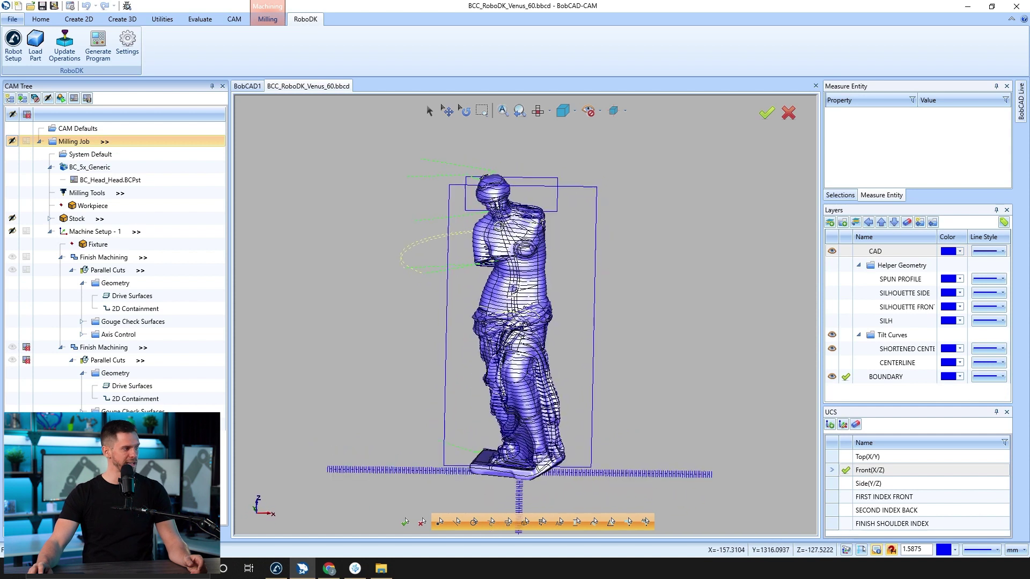
pyautogui.click(24, 258)
pyautogui.click(17, 350)
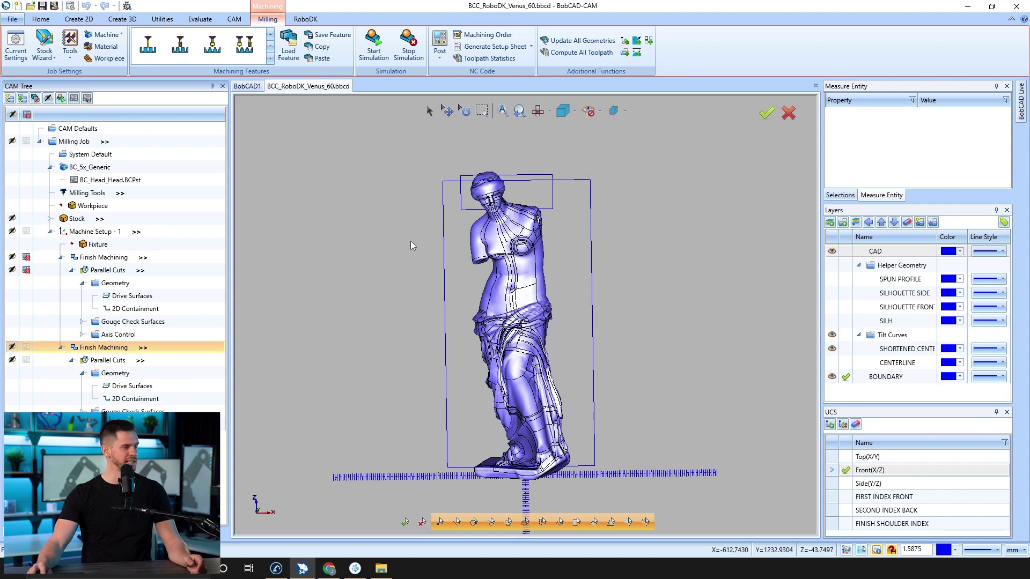
pyautogui.moveTo(411, 241); pyautogui.dragTo(475, 250, button='middle')
pyautogui.scroll(3, 510, 232)
pyautogui.moveTo(421, 230); pyautogui.dragTo(433, 219, button='middle')
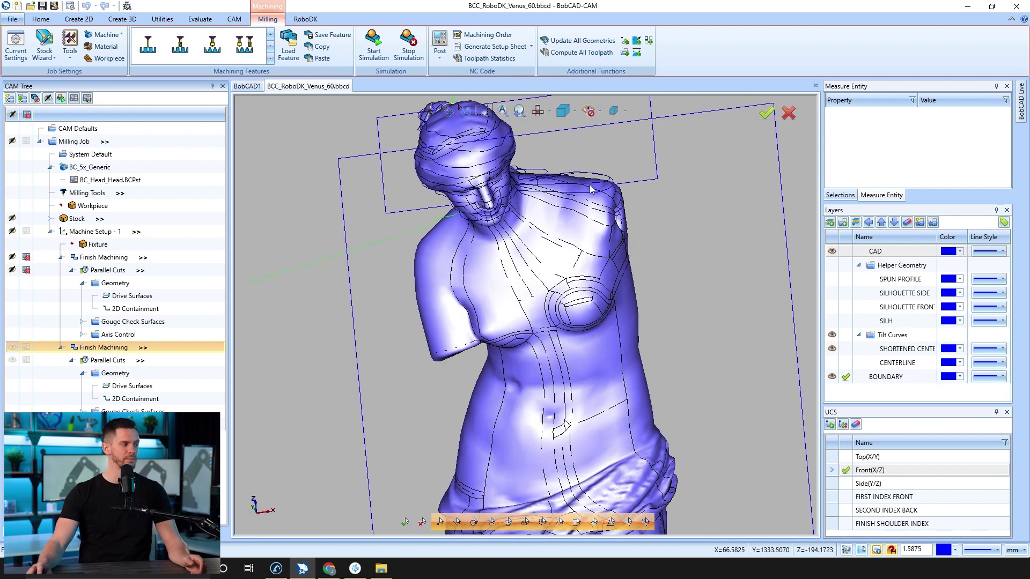
pyautogui.scroll(2, 498, 260)
pyautogui.scroll(-3, 461, 300)
pyautogui.moveTo(461, 300); pyautogui.dragTo(475, 291, button='middle')
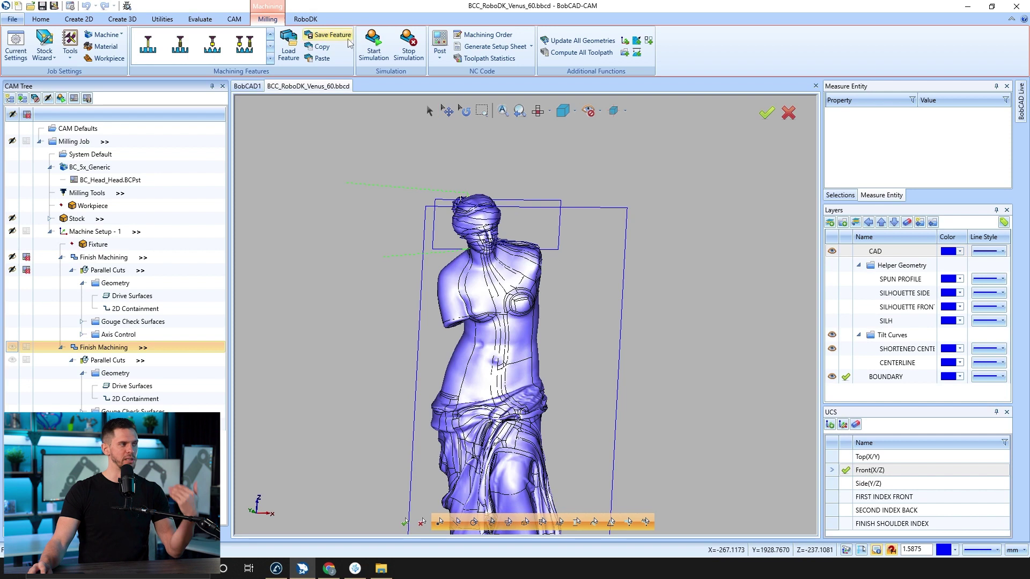
# - Update the operations in RoboDK, switch to the station, and arrange the window so the machining project settings do not cover the statue
pyautogui.click(312, 24)
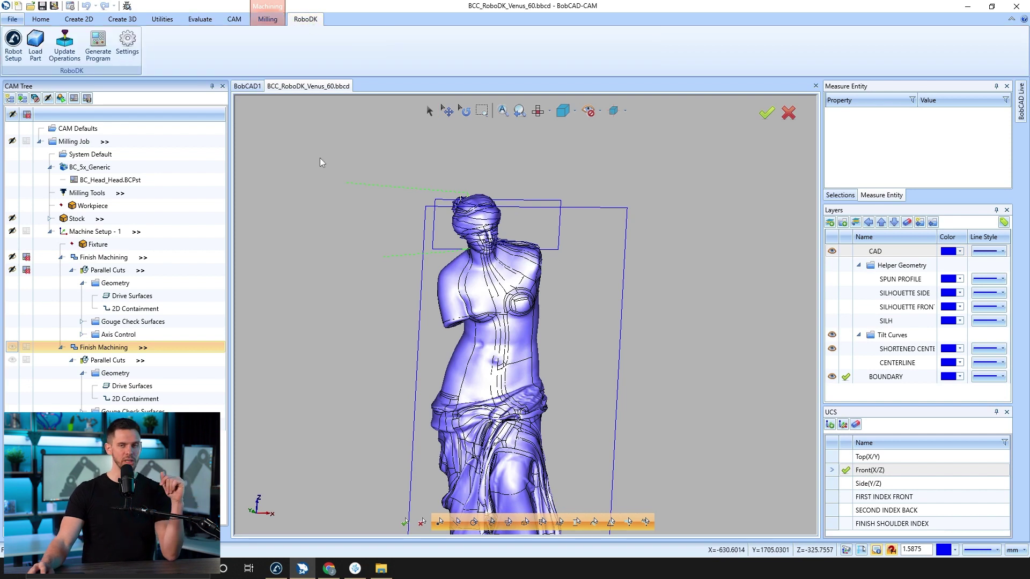
pyautogui.click(75, 48)
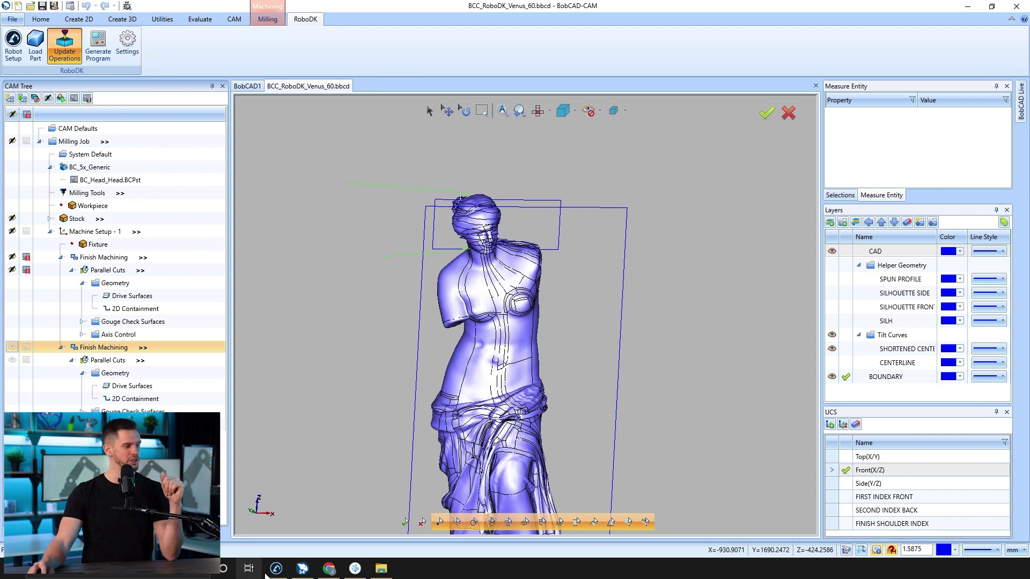
pyautogui.click(276, 569)
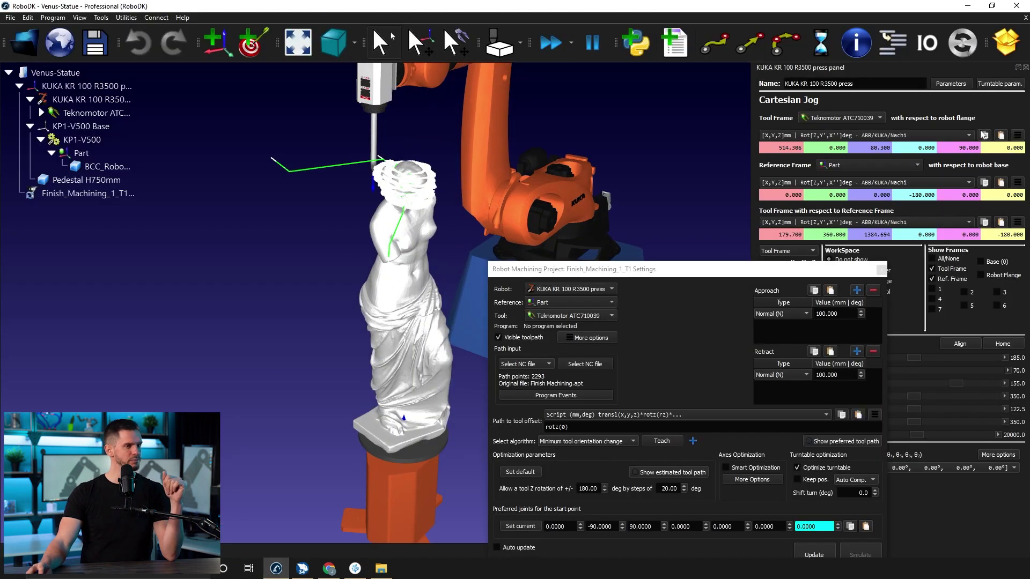
pyautogui.click(1025, 69)
pyautogui.moveTo(764, 275); pyautogui.dragTo(909, 76)
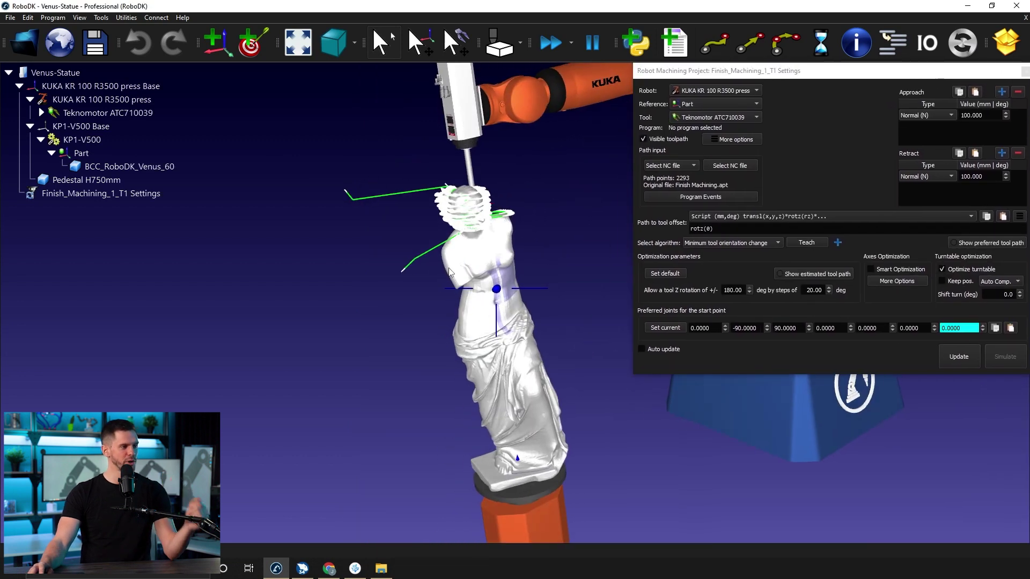
# - Examine the imported finish machining toolpath and its tool directions around the statue's head
pyautogui.scroll(5, 466, 230)
pyautogui.moveTo(466, 231)
pyautogui.mouseDown()
pyautogui.moveTo(475, 228)
pyautogui.moveTo(451, 228)
pyautogui.moveTo(494, 225)
pyautogui.moveTo(474, 246)
pyautogui.moveTo(376, 181)
pyautogui.moveTo(402, 215)
pyautogui.moveTo(411, 168)
pyautogui.moveTo(418, 211)
pyautogui.mouseUp()
pyautogui.scroll(-10, 418, 211)
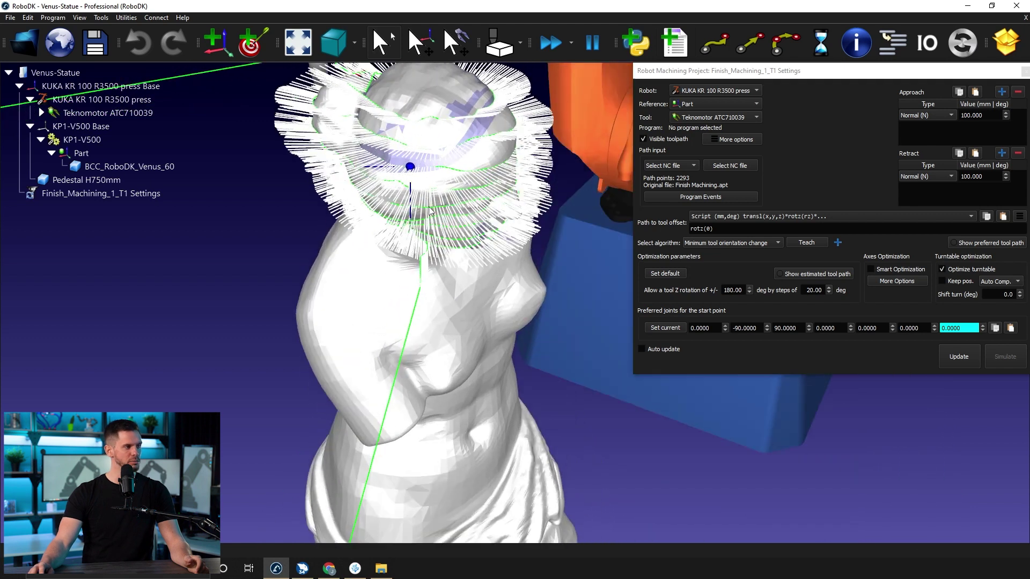
pyautogui.moveTo(449, 306); pyautogui.dragTo(405, 239)
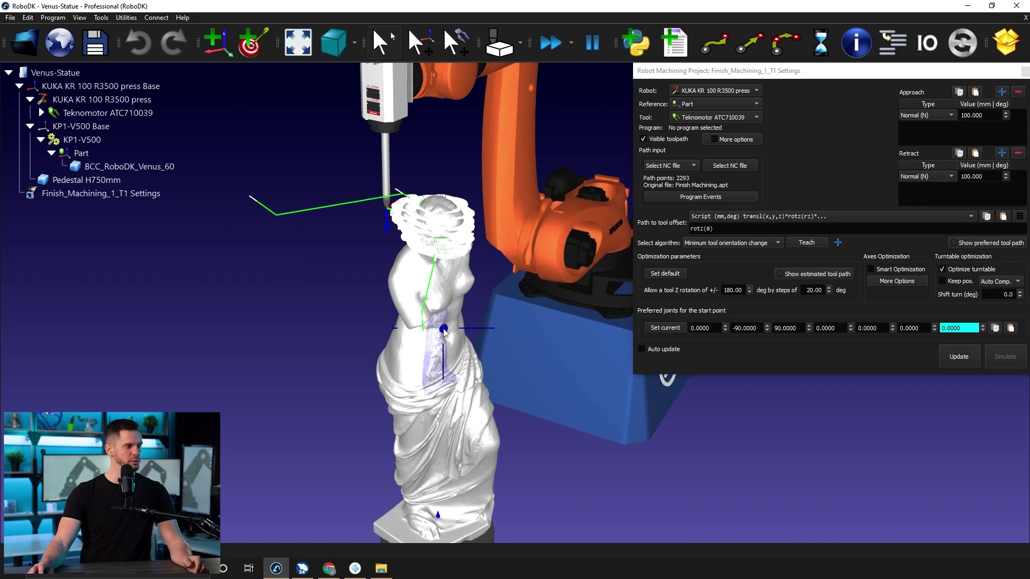
# - Reposition the robot's spindle tool freehand so that it approaches the statue's head horizontally
pyautogui.moveTo(439, 343)
pyautogui.mouseDown()
pyautogui.moveTo(412, 352)
pyautogui.moveTo(437, 340)
pyautogui.mouseUp()
pyautogui.scroll(2, 349, 253)
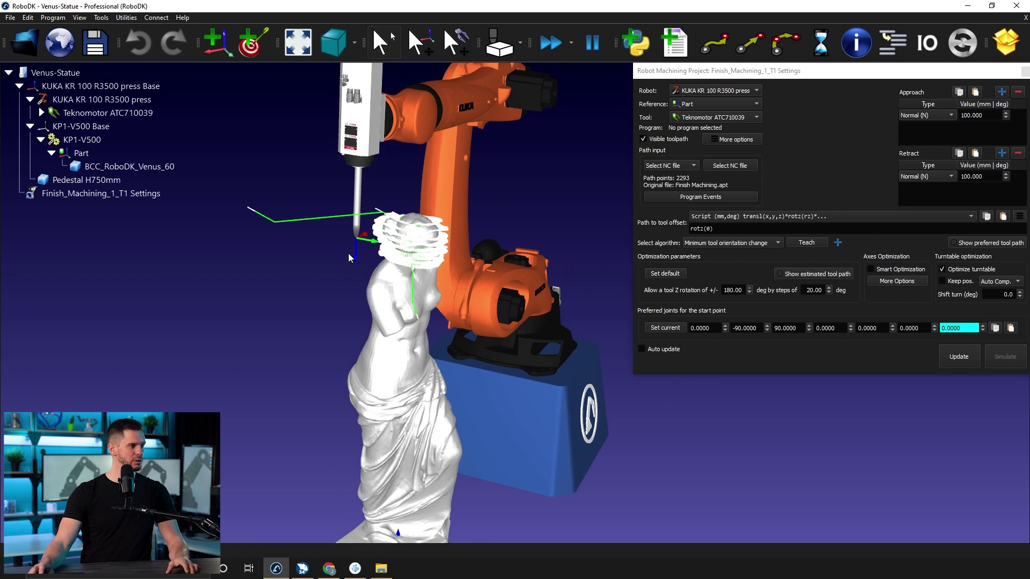
pyautogui.press('alt')
pyautogui.scroll(2, 349, 253)
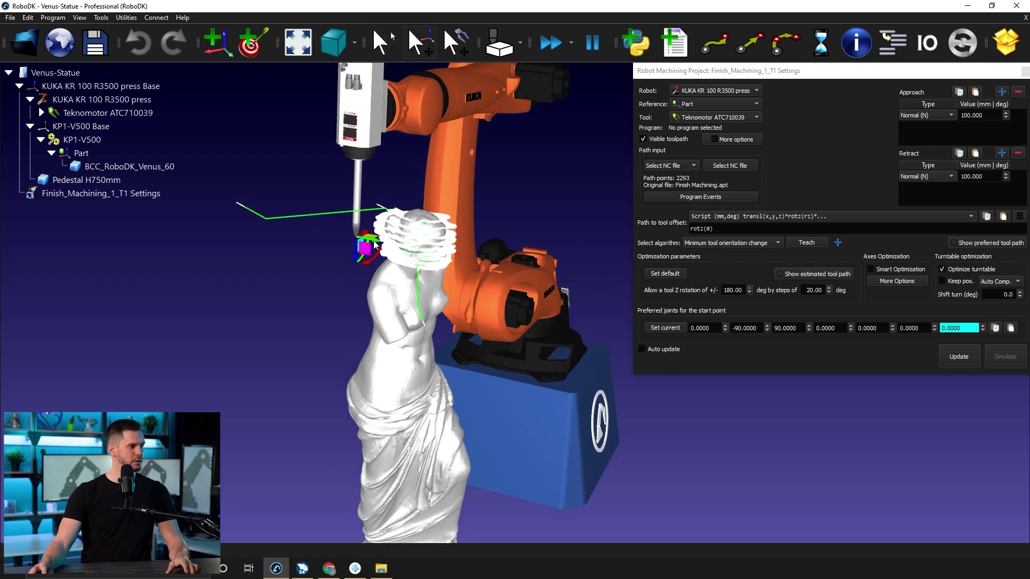
pyautogui.keyDown('alt'); pyautogui.moveTo(375, 244); pyautogui.dragTo(351, 316); pyautogui.keyUp('alt')
pyautogui.press('alt')
# - Move the machining settings off the robot, open the KUKA robot's panel, and check the upper joint limits including the turntable axis
pyautogui.doubleClick(761, 70)
pyautogui.moveTo(761, 88); pyautogui.dragTo(317, 83)
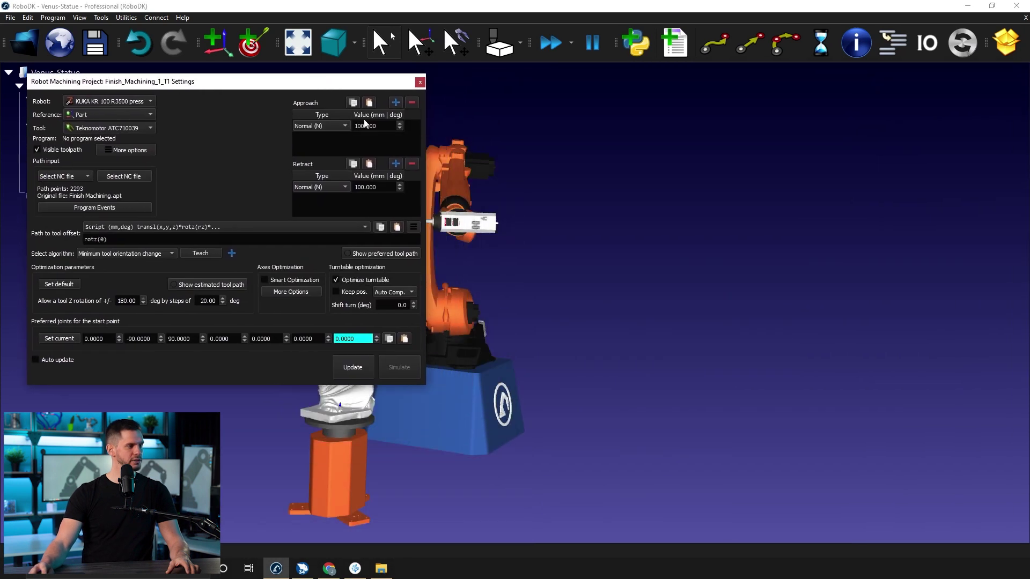
pyautogui.doubleClick(470, 190)
pyautogui.moveTo(467, 189); pyautogui.dragTo(622, 277)
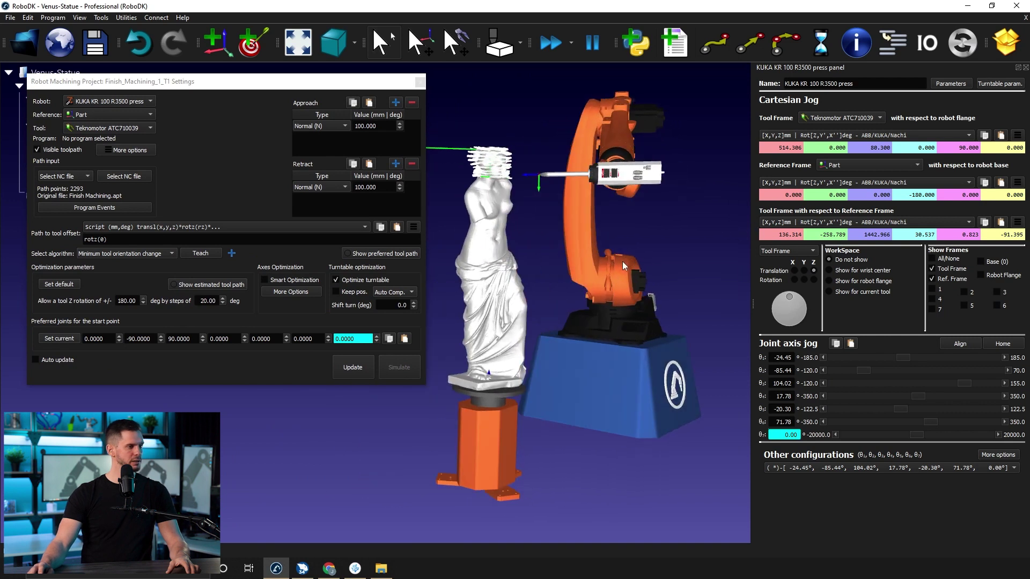
pyautogui.doubleClick(1008, 436)
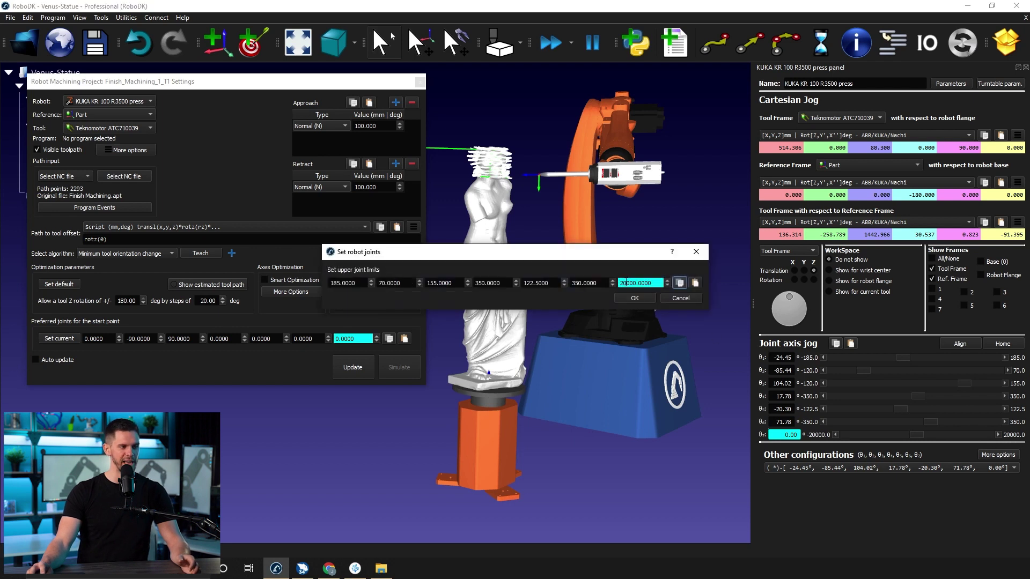
pyautogui.press('Return')
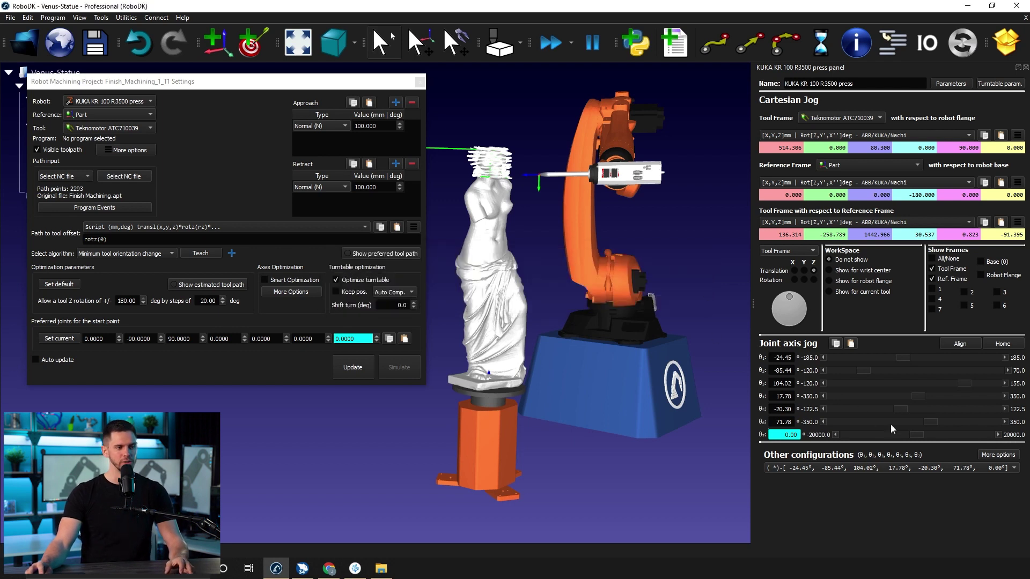
# - Jog the synchronized turntable axis through many turns to about 17838.63 degrees
pyautogui.moveTo(915, 438); pyautogui.dragTo(976, 446)
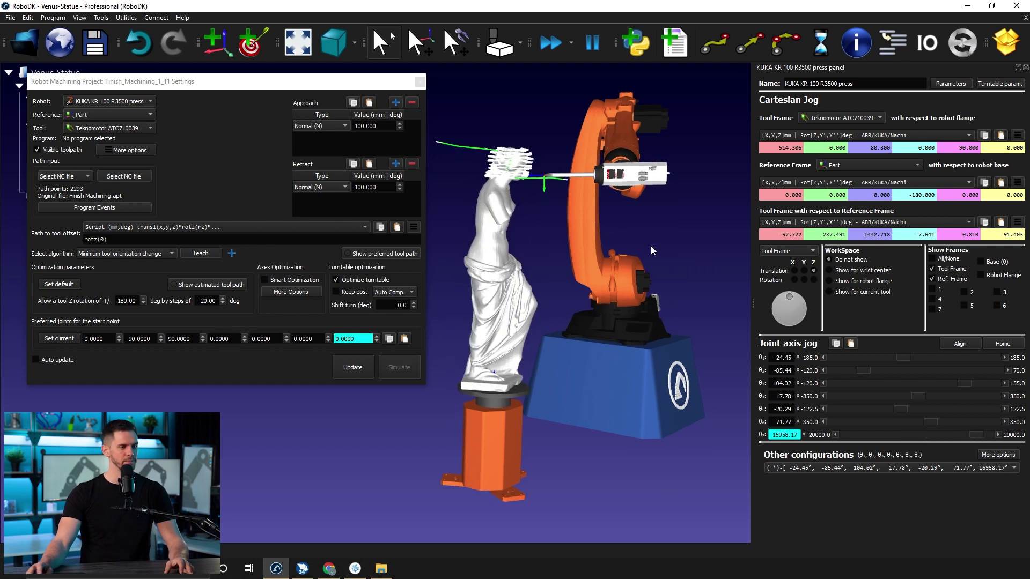
pyautogui.click(998, 437)
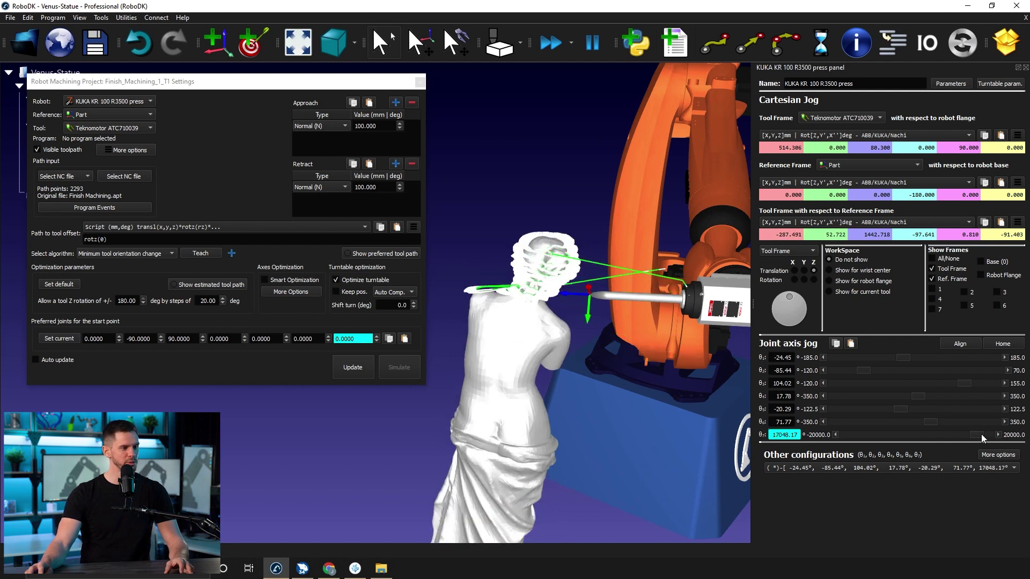
pyautogui.moveTo(983, 438); pyautogui.dragTo(985, 438)
pyautogui.click(998, 438)
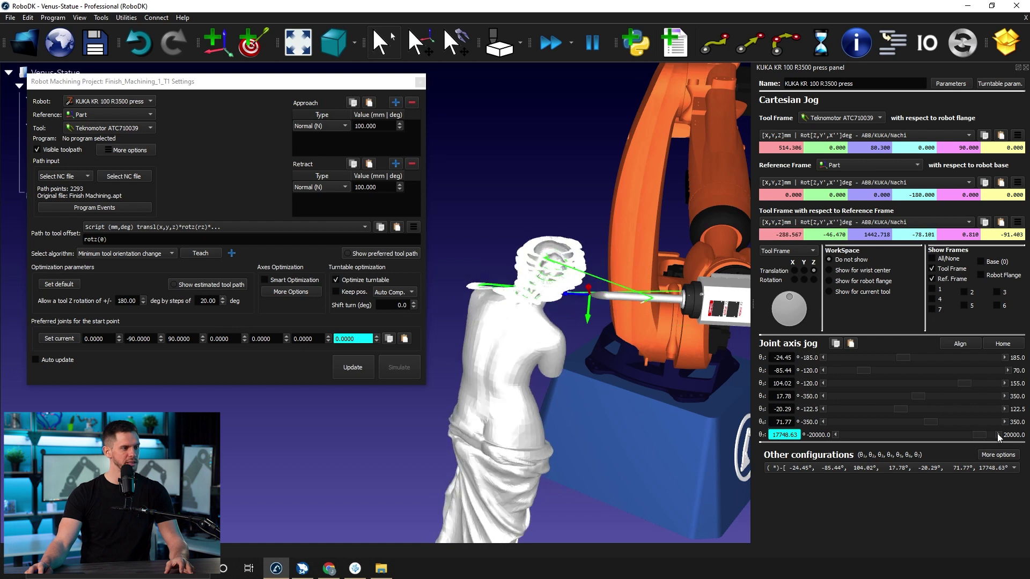
pyautogui.click(998, 438)
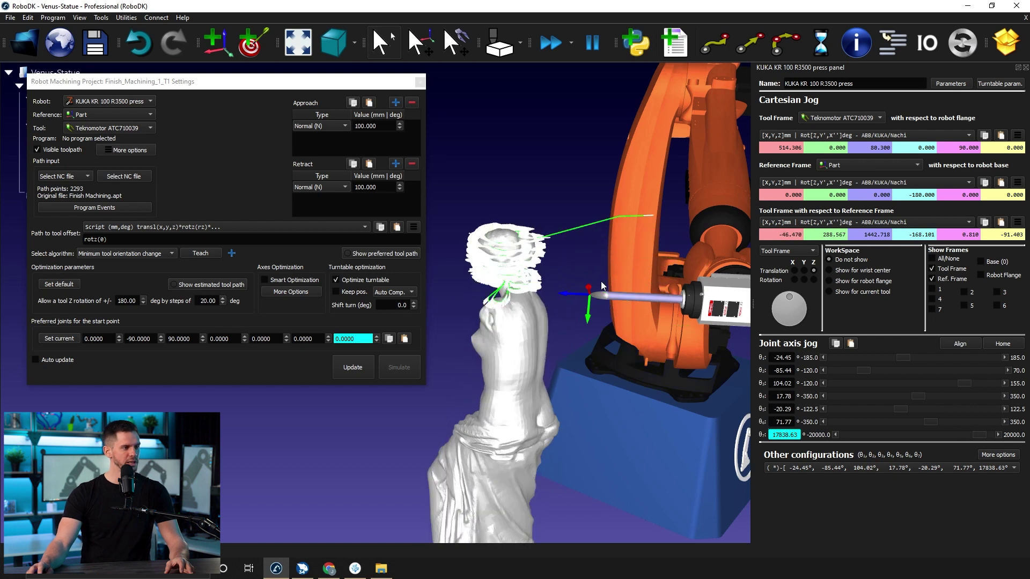
# - Jog the turntable back and forth to 17788.63 degrees so the back of the statue's head faces the spindle
pyautogui.moveTo(622, 321); pyautogui.dragTo(590, 289)
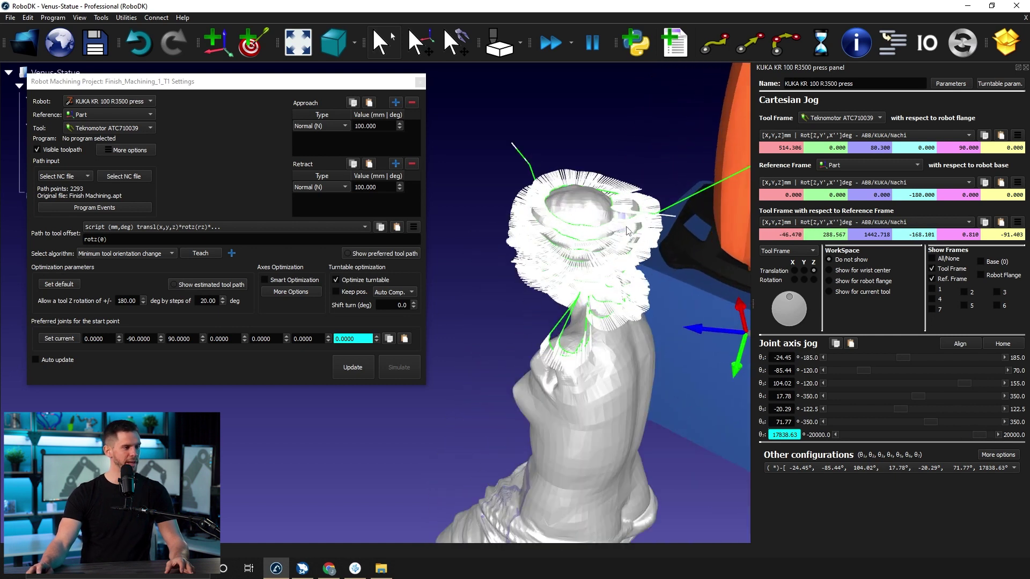
pyautogui.moveTo(629, 231); pyautogui.dragTo(733, 420)
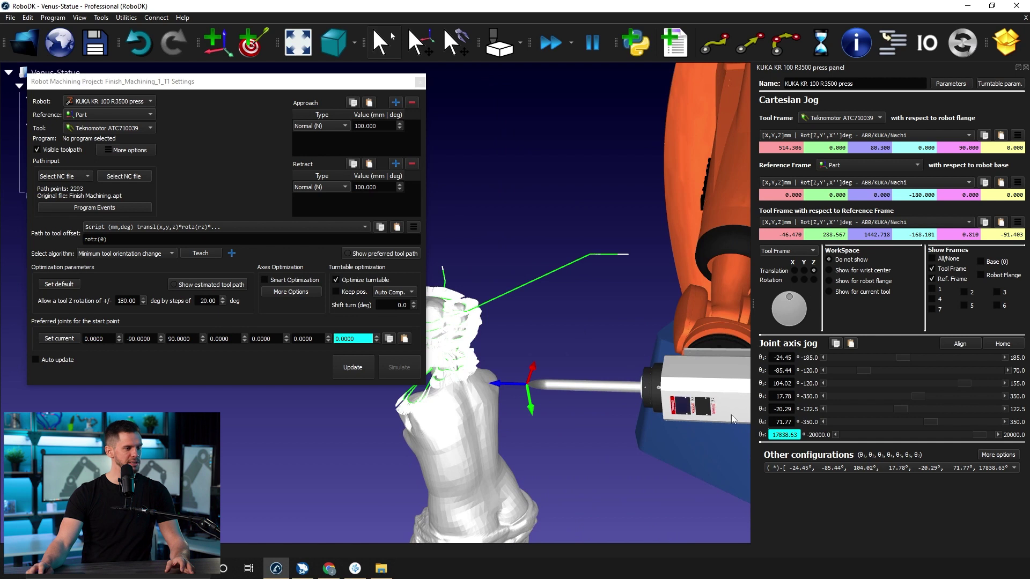
pyautogui.click(836, 435)
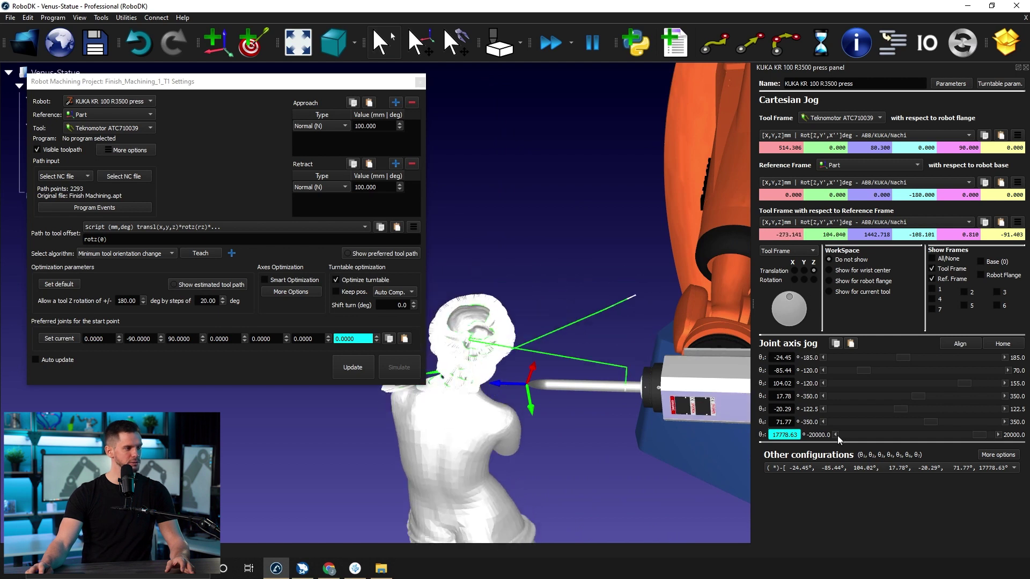
pyautogui.click(836, 435)
pyautogui.click(998, 435)
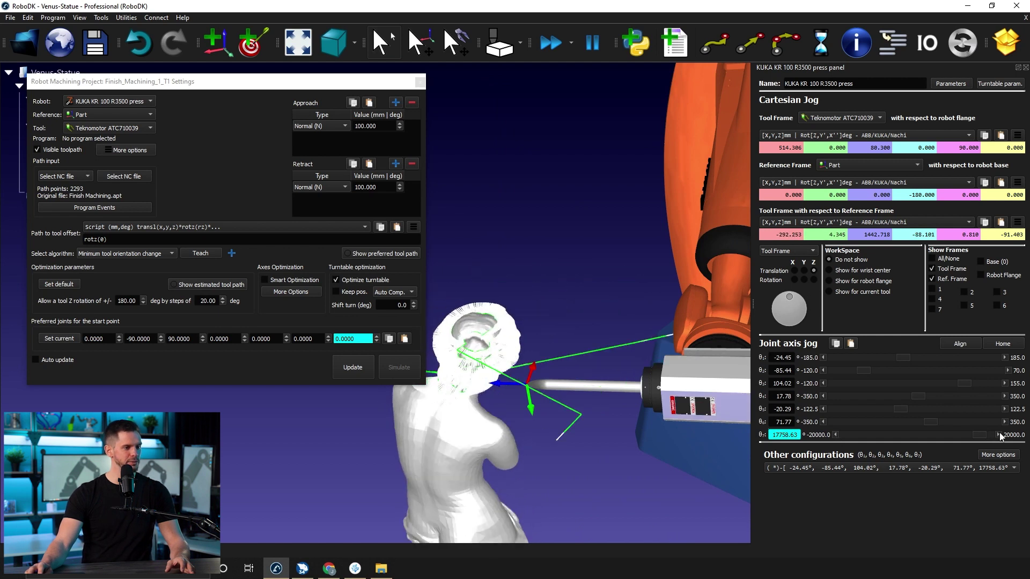
pyautogui.click(999, 435)
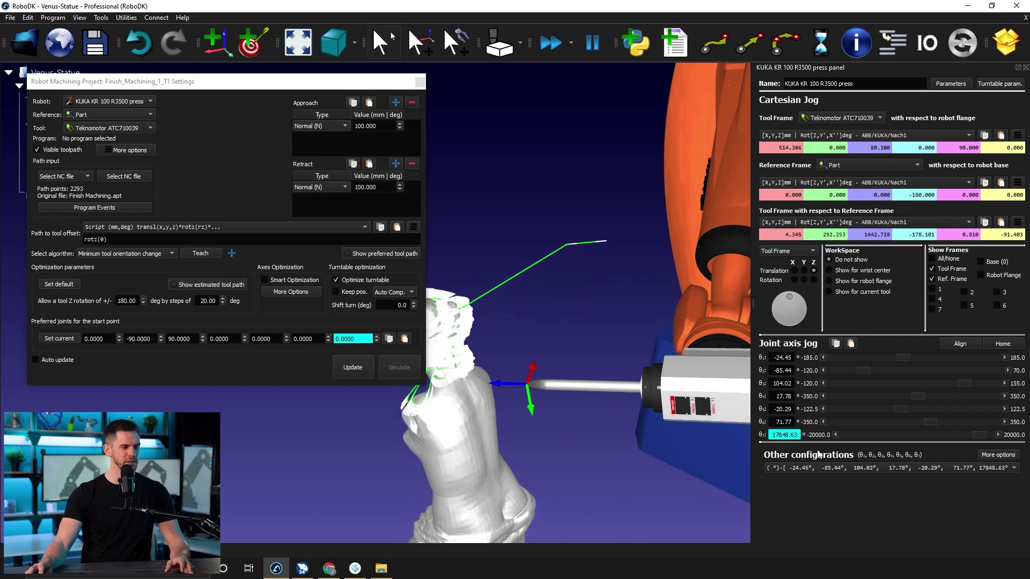
pyautogui.click(836, 435)
pyautogui.click(836, 435)
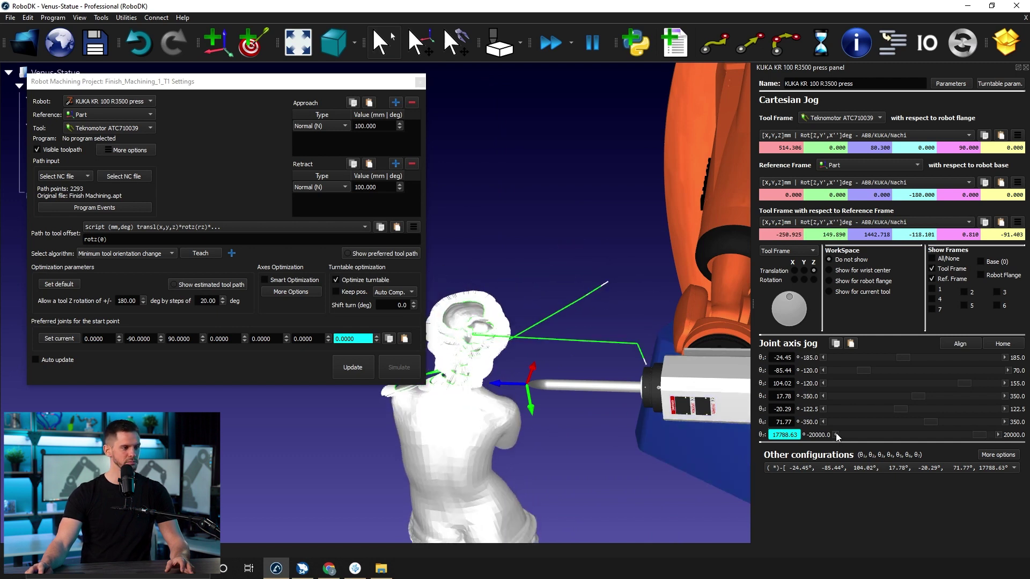
# - Add a target under the Part frame at the current robot and turntable position, and hide the target
pyautogui.moveTo(638, 413); pyautogui.dragTo(482, 278)
pyautogui.scroll(-3, 546, 380)
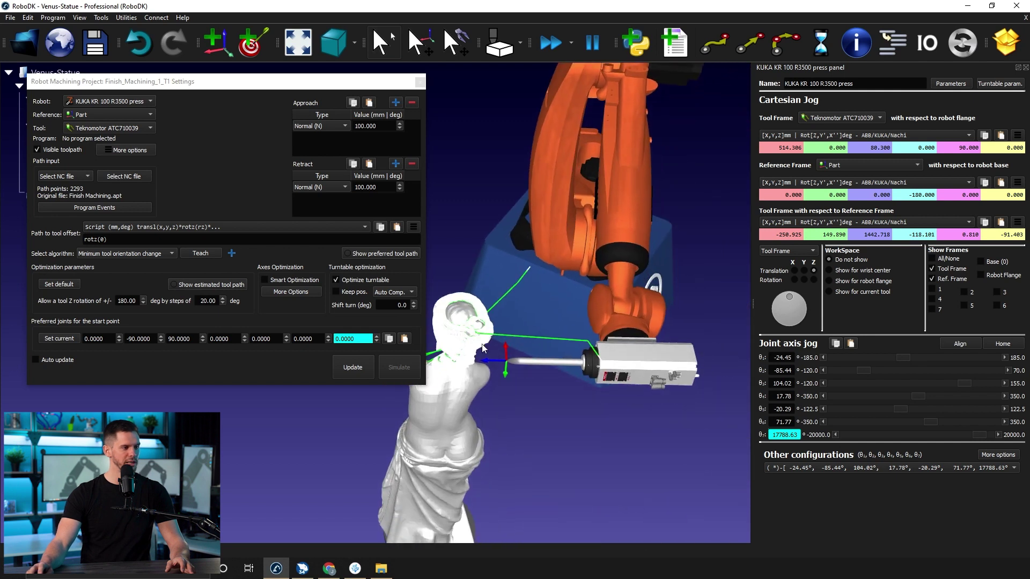
pyautogui.moveTo(349, 85); pyautogui.dragTo(558, 171)
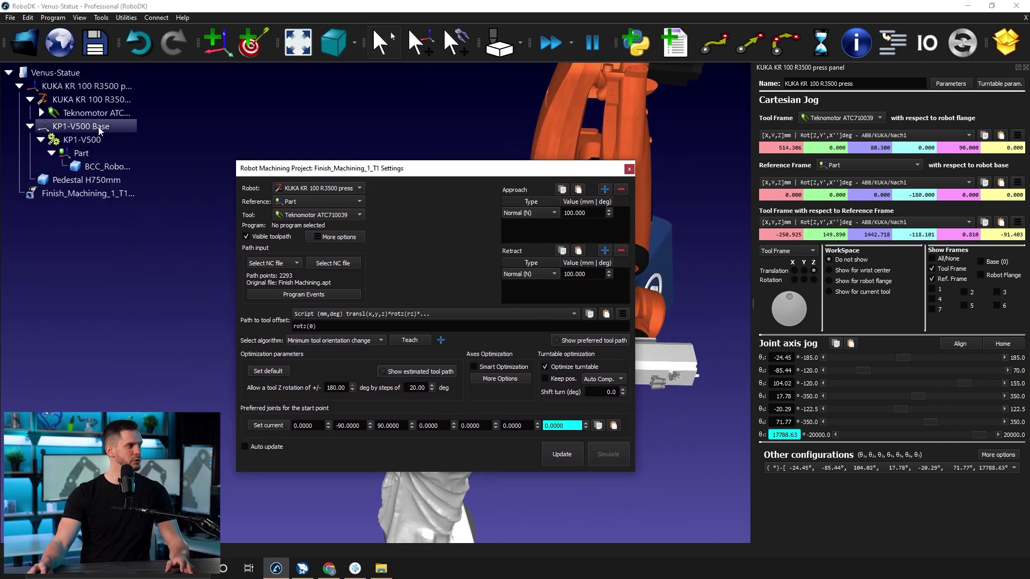
pyautogui.click(80, 154)
pyautogui.click(254, 47)
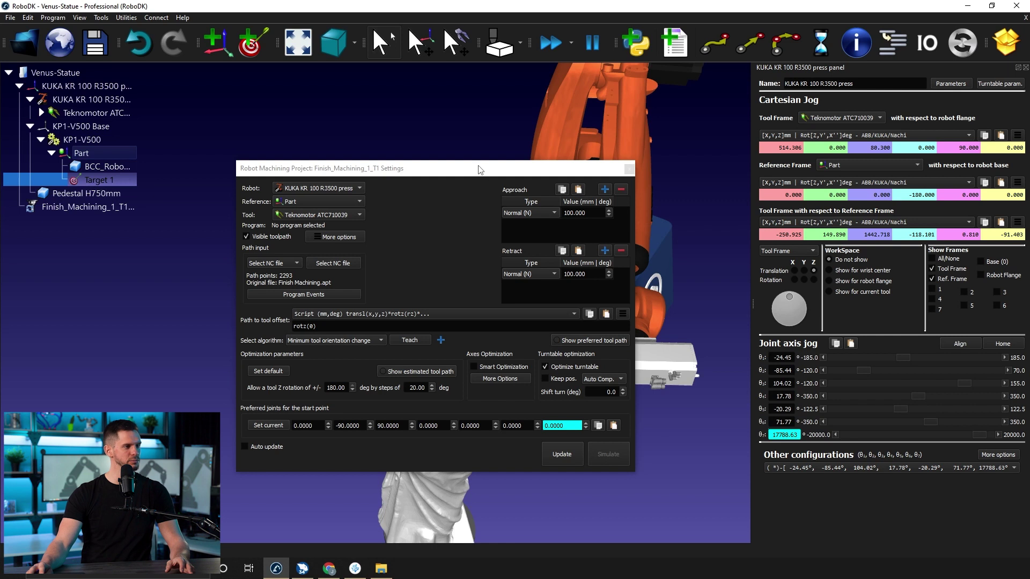
pyautogui.moveTo(492, 173); pyautogui.dragTo(420, 83)
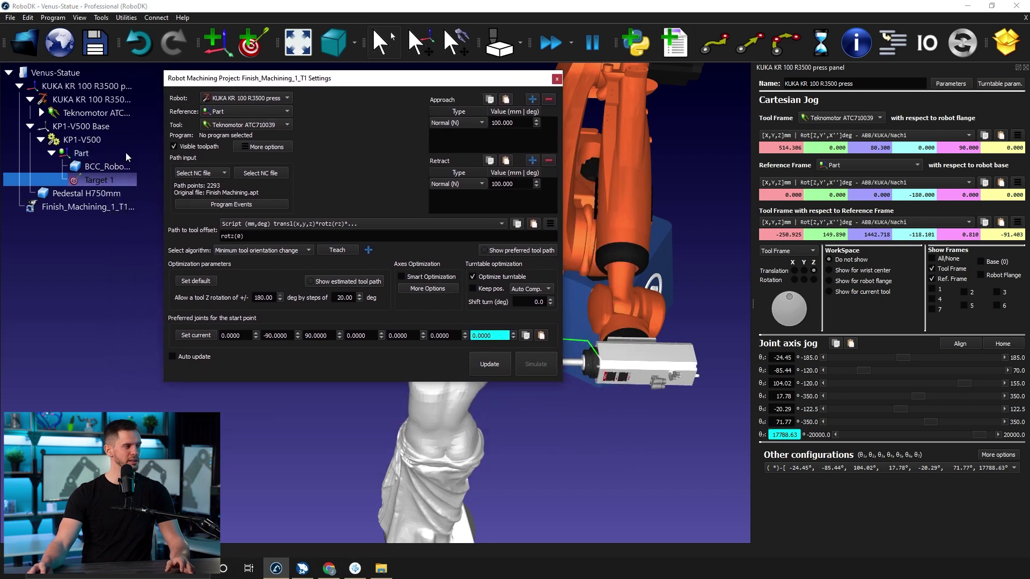
pyautogui.rightClick(105, 180)
pyautogui.click(134, 232)
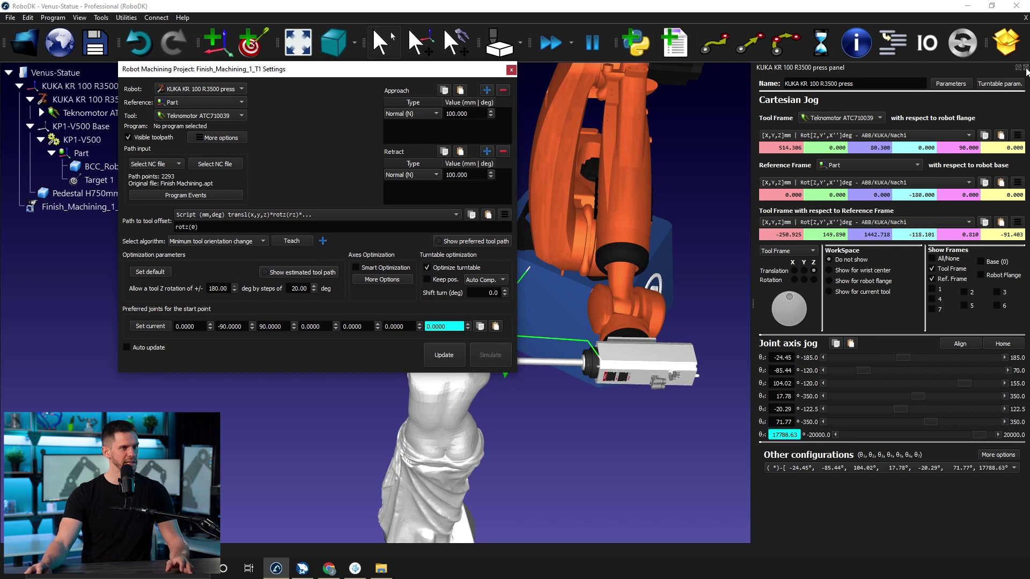
# - Close the robot panel, and replace Optimize turntable with Smart Optimization of the axes in the machining settings
pyautogui.click(1026, 68)
pyautogui.moveTo(423, 74); pyautogui.dragTo(379, 71)
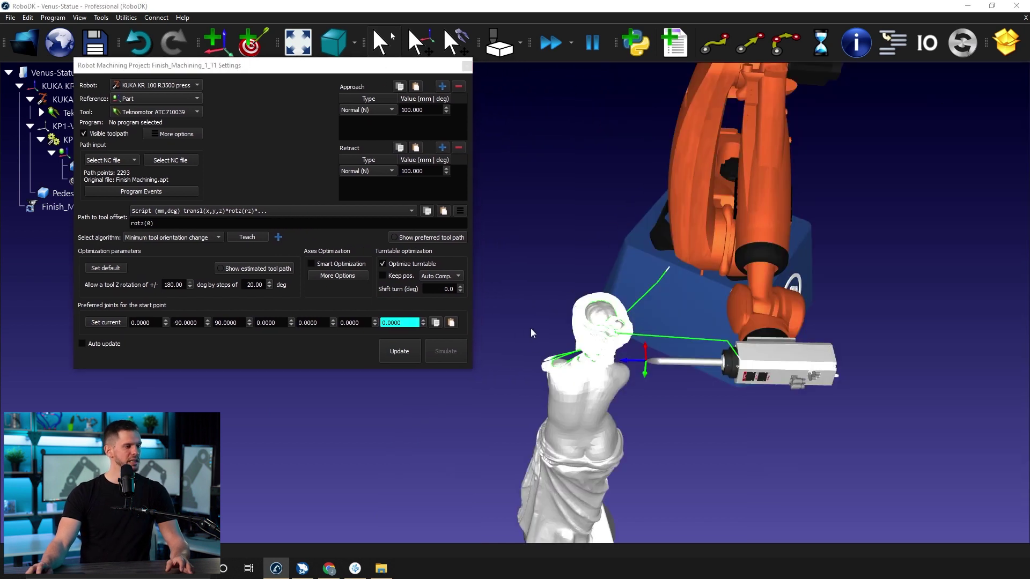
pyautogui.moveTo(617, 279); pyautogui.dragTo(528, 408)
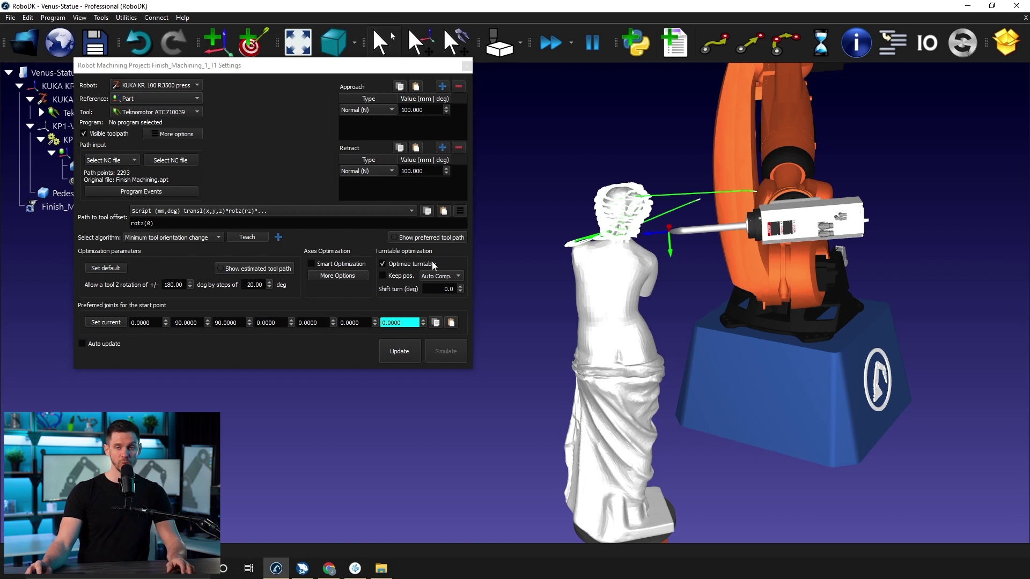
pyautogui.click(386, 265)
pyautogui.click(328, 265)
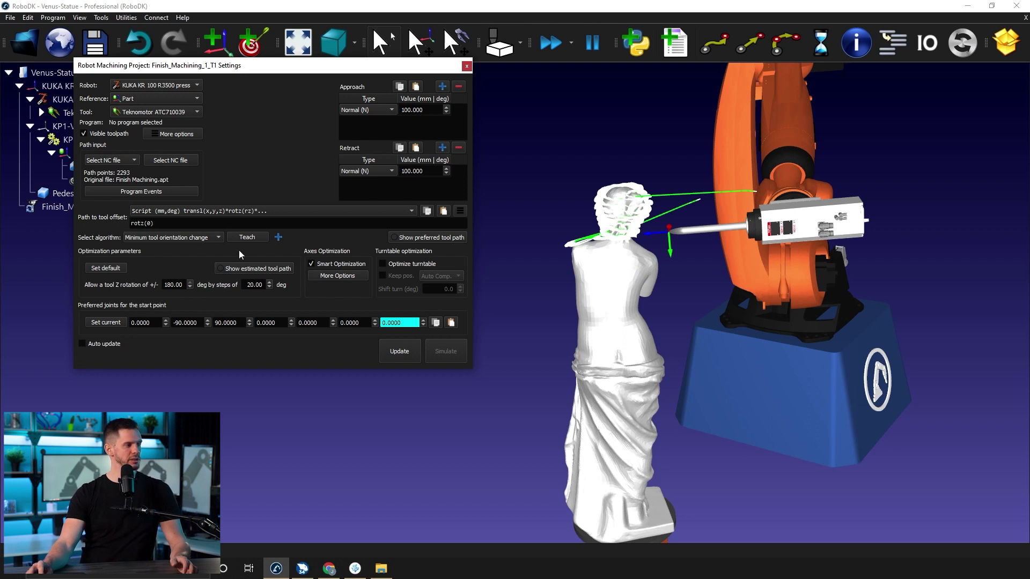
# - Teach the preferred tool orientation from the robot's current position and expand the preferred orientation settings
pyautogui.click(248, 239)
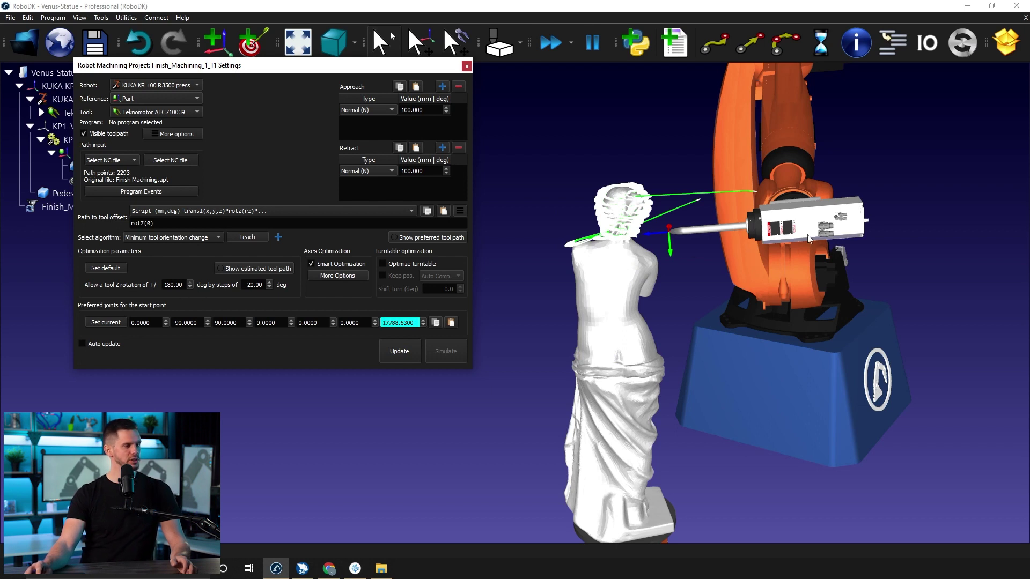
pyautogui.moveTo(707, 221); pyautogui.dragTo(698, 244)
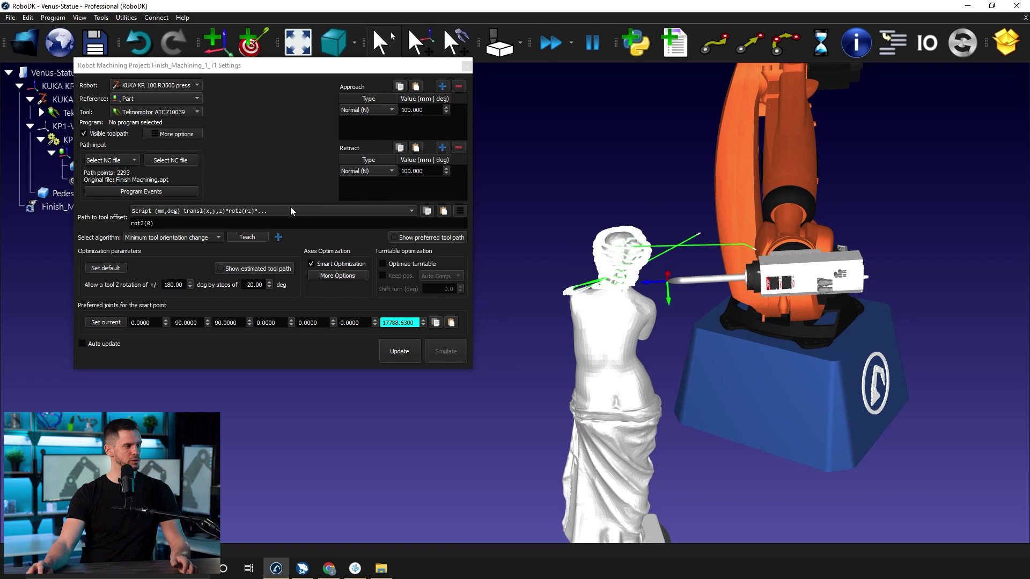
pyautogui.click(279, 237)
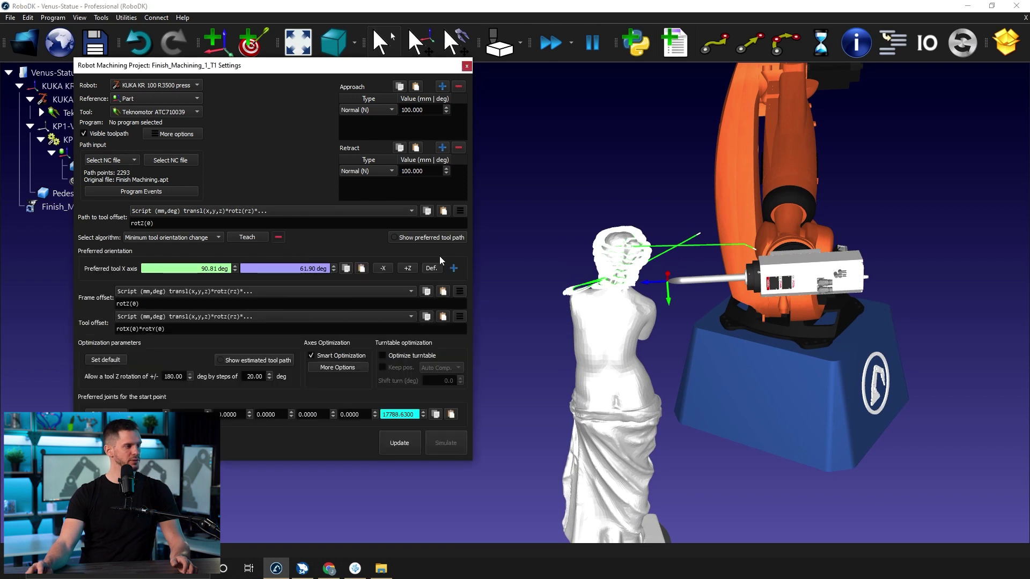
# - Show the preferred tool path and set the preferred tool X axis to +Z
pyautogui.click(439, 238)
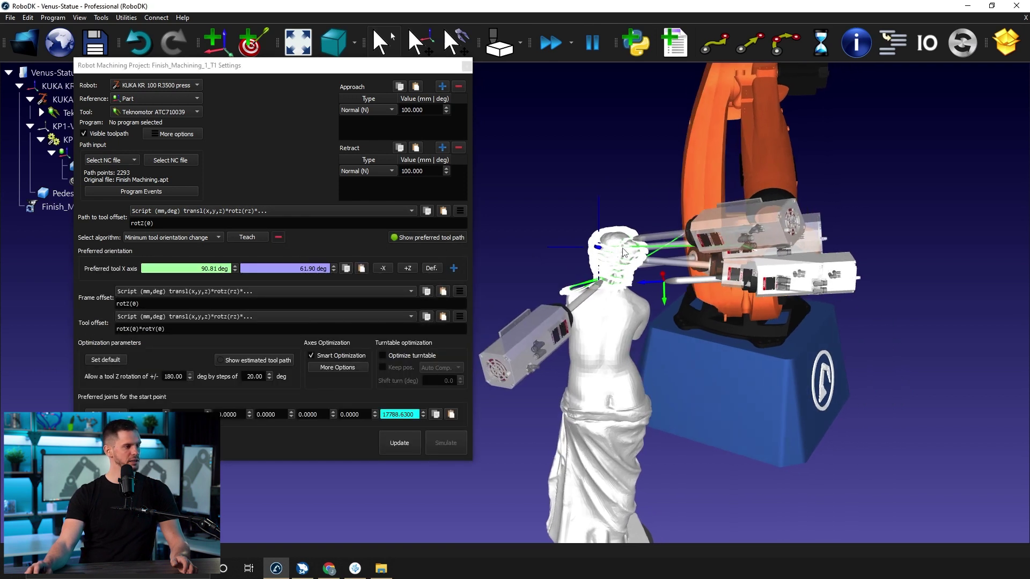
pyautogui.click(406, 268)
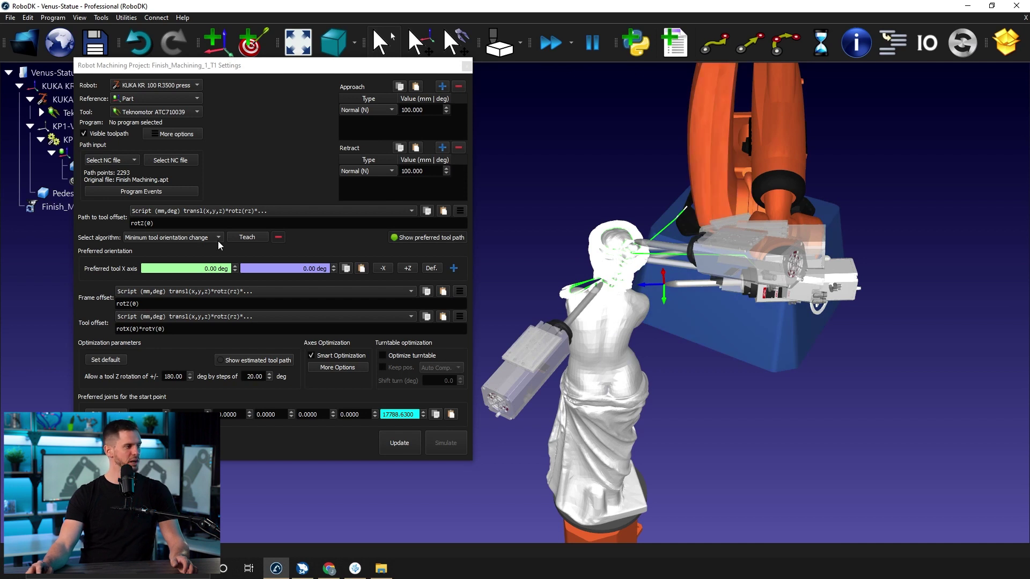
# - Try path-to-tool offsets of rotZ(30) and rotZ(80) for the machining project
pyautogui.click(154, 224)
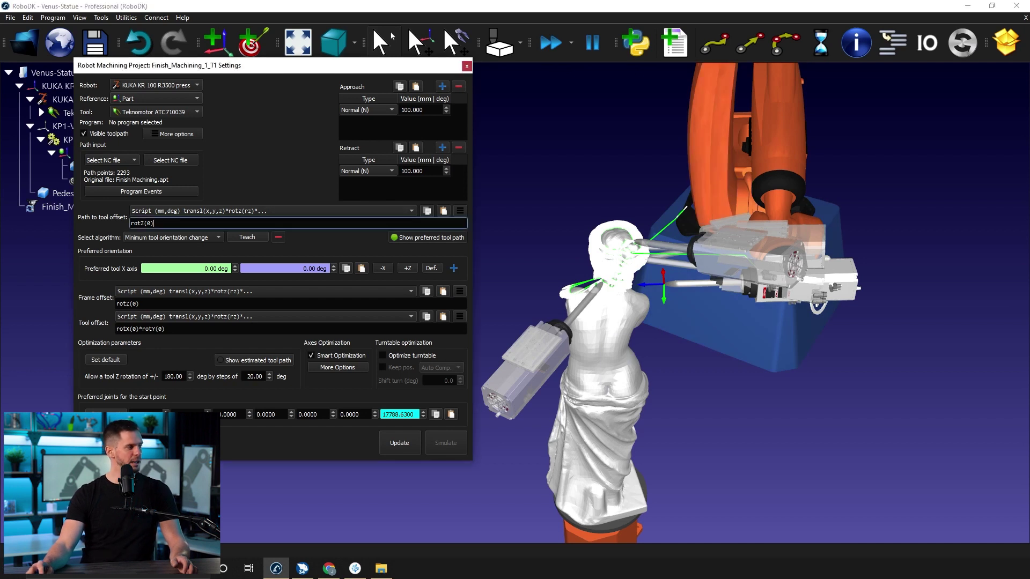
pyautogui.press('Left')
pyautogui.press('BackSpace')
pyautogui.write('15')
pyautogui.press('Return')
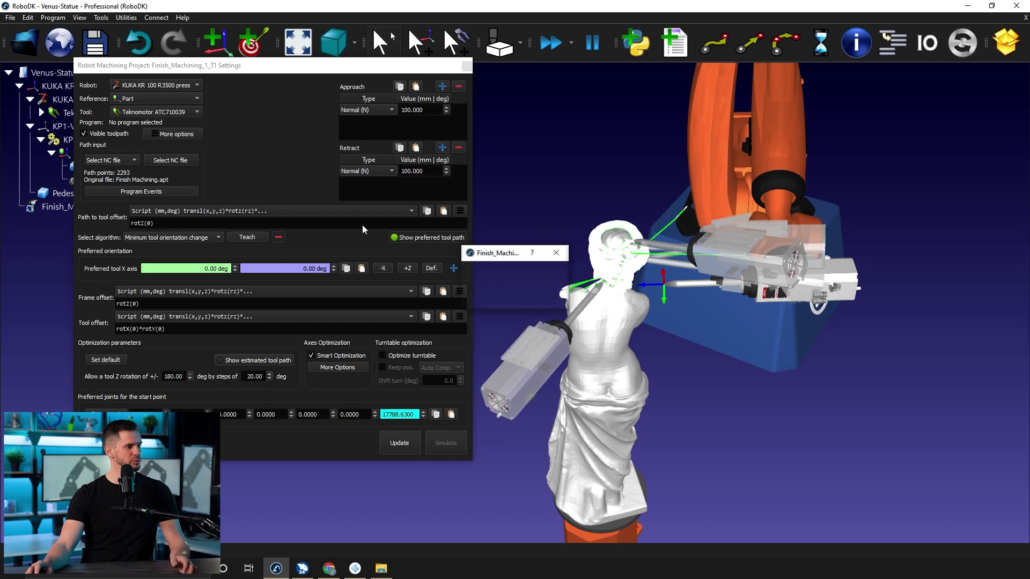
pyautogui.press('Left')
pyautogui.press('Left')
pyautogui.press('BackSpace')
pyautogui.write('3')
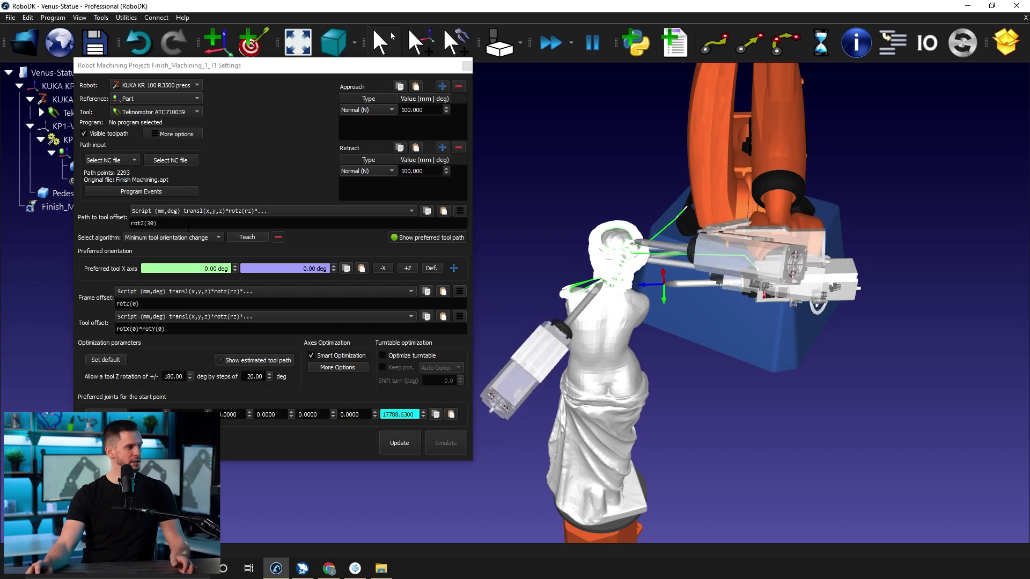
pyautogui.press('Return')
pyautogui.press('Left')
pyautogui.press('Left')
pyautogui.press('BackSpace')
pyautogui.write('8')
pyautogui.press('Return')
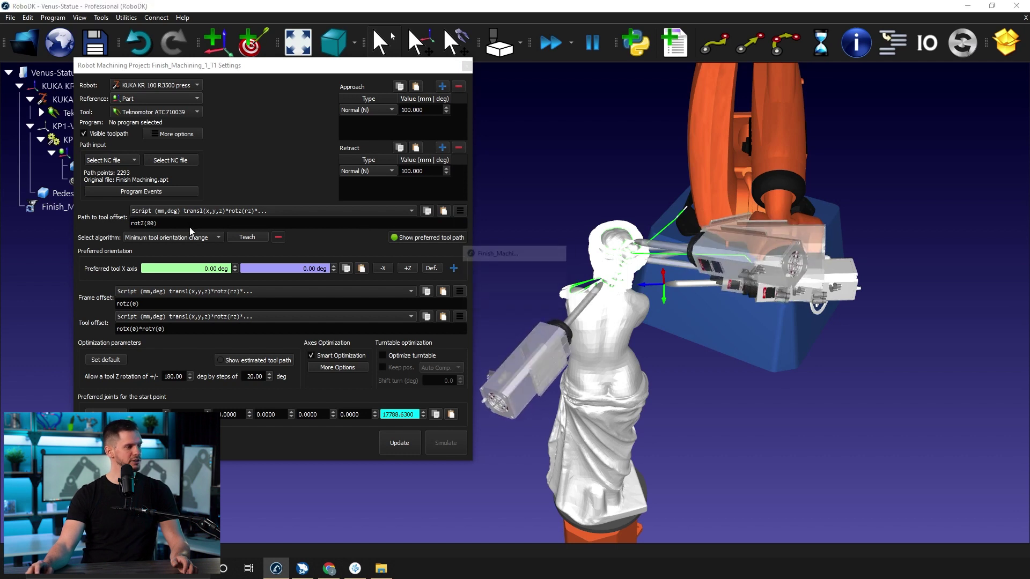
# - Set the path-to-tool offset to rotZ(90) and move the settings window clear of the previewed spindle orientations
pyautogui.press('Left')
pyautogui.press('BackSpace')
pyautogui.press('BackSpace')
pyautogui.write('90')
pyautogui.press('Return')
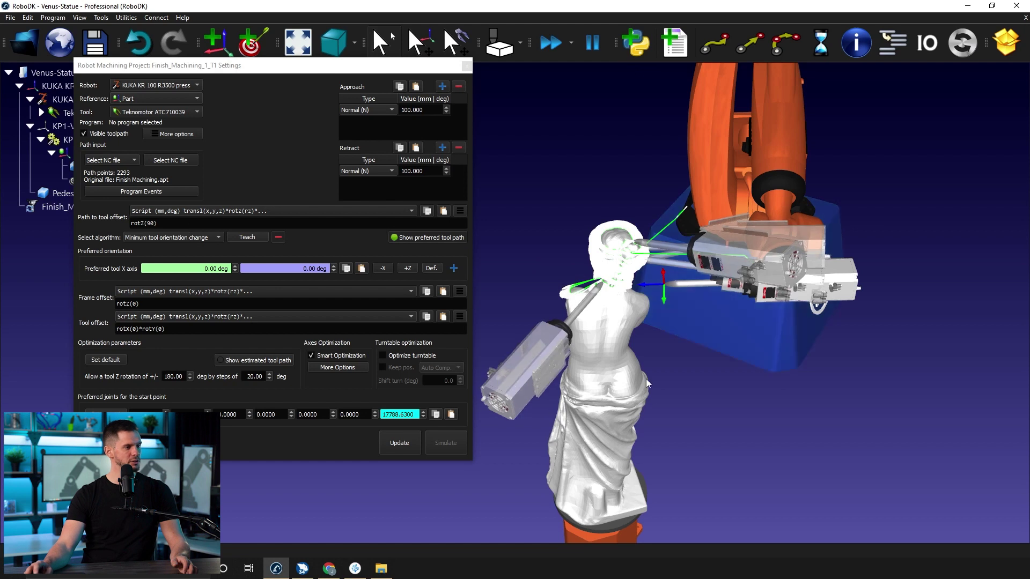
pyautogui.moveTo(632, 370); pyautogui.dragTo(532, 379)
pyautogui.moveTo(371, 68); pyautogui.dragTo(355, 55)
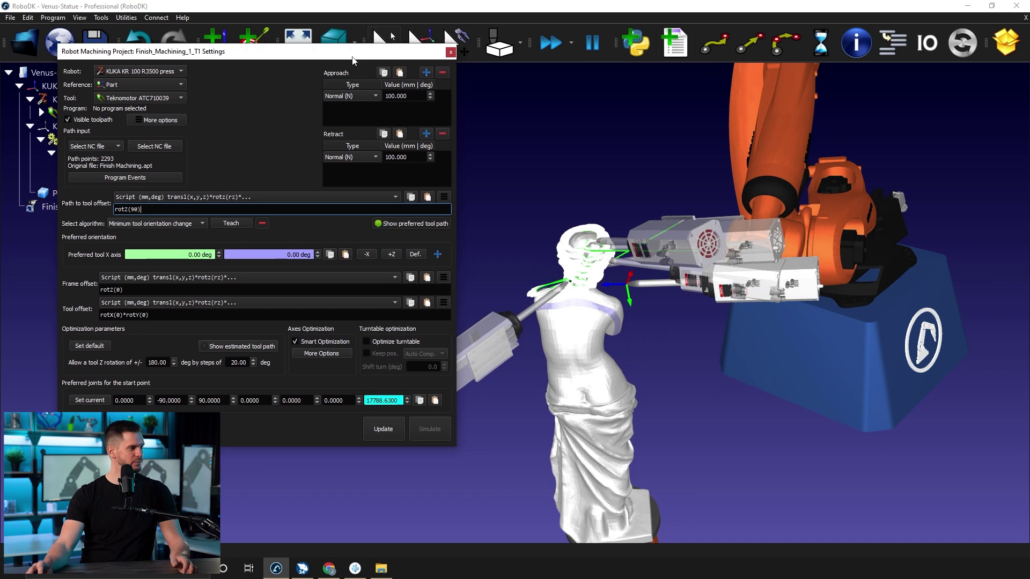
# - Set the preferred start-point joints to the robot's current position and hide the preferred tool path
pyautogui.click(84, 401)
pyautogui.click(85, 401)
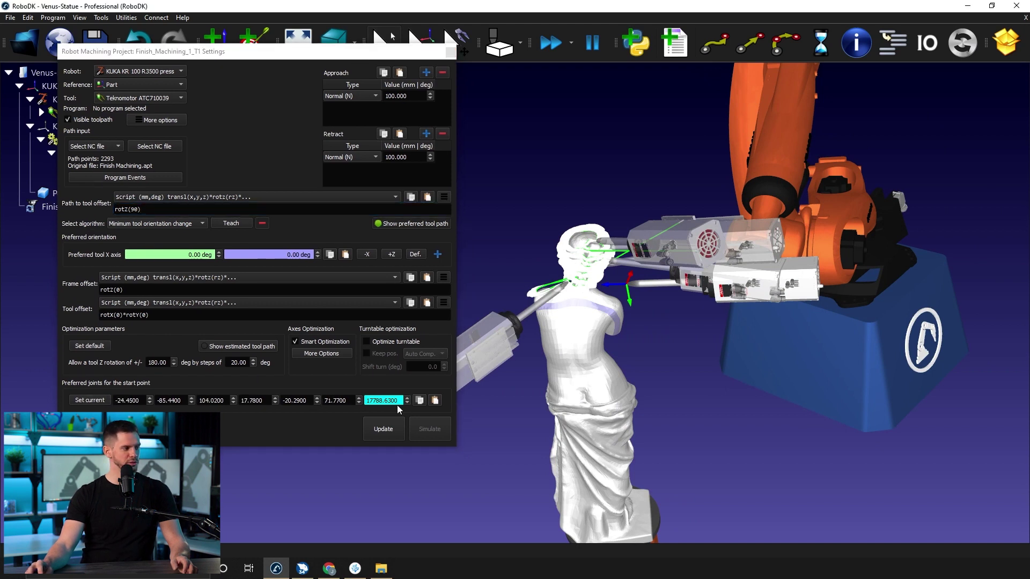
pyautogui.click(441, 224)
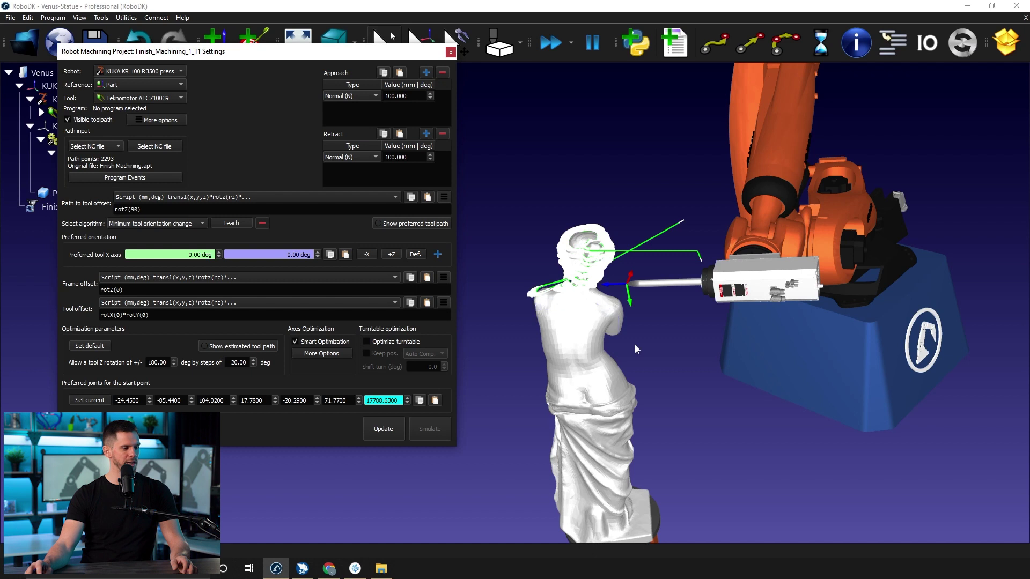
# - Apply the Keep Flange Orientation preset in the axes optimization settings of the machining project
pyautogui.click(321, 354)
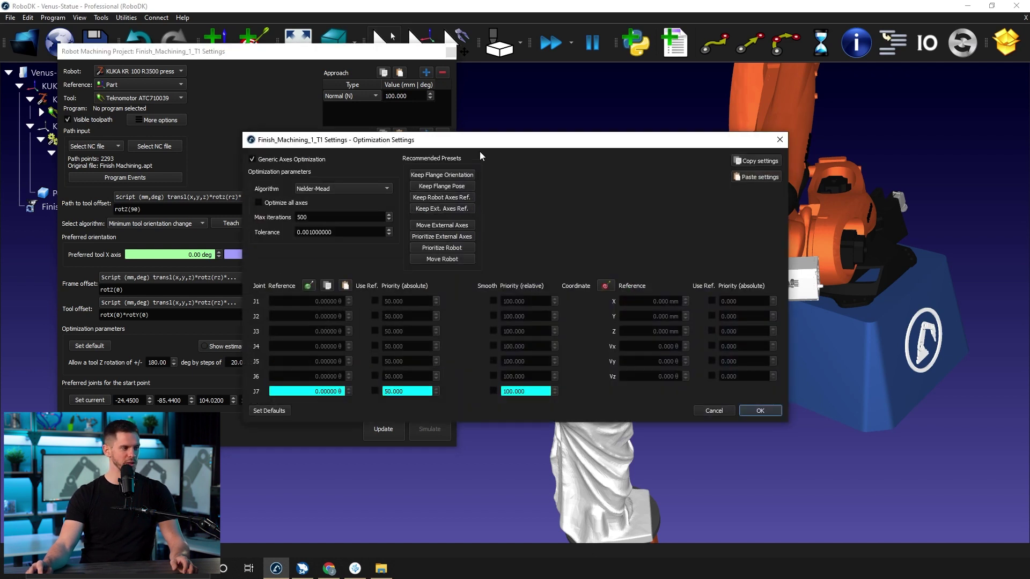
pyautogui.moveTo(481, 146); pyautogui.dragTo(458, 76)
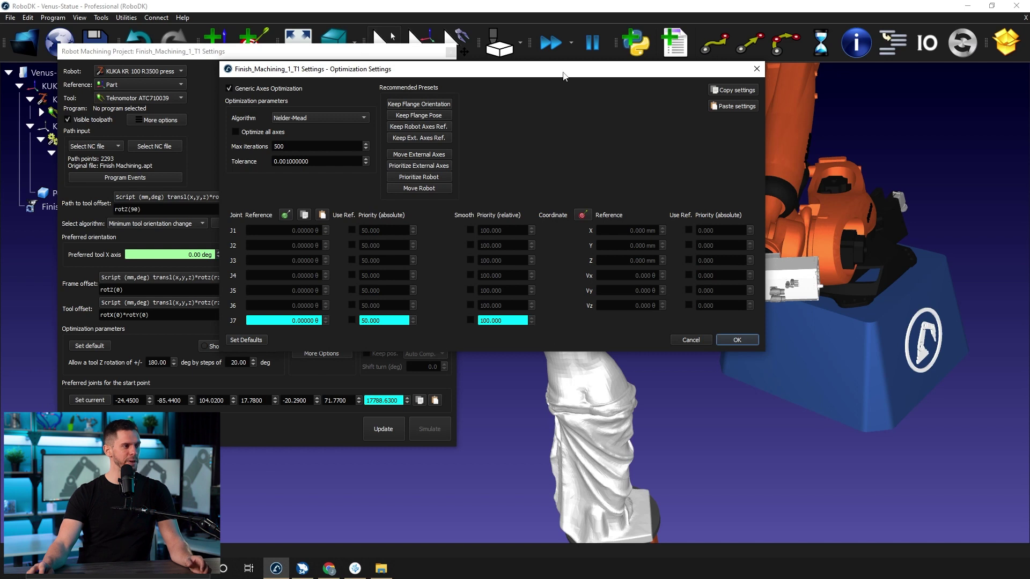
pyautogui.moveTo(375, 69); pyautogui.dragTo(163, 82)
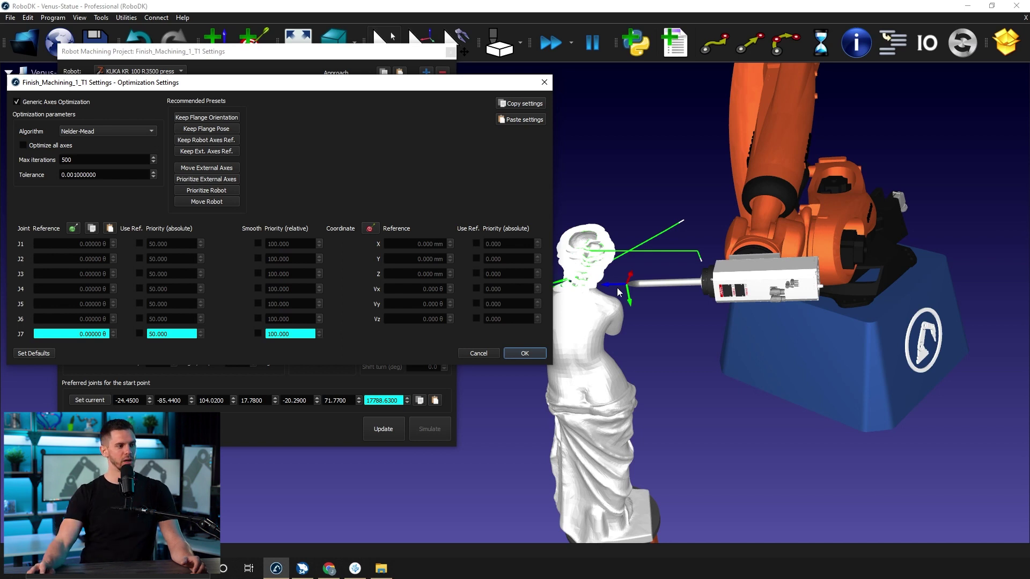
pyautogui.click(230, 117)
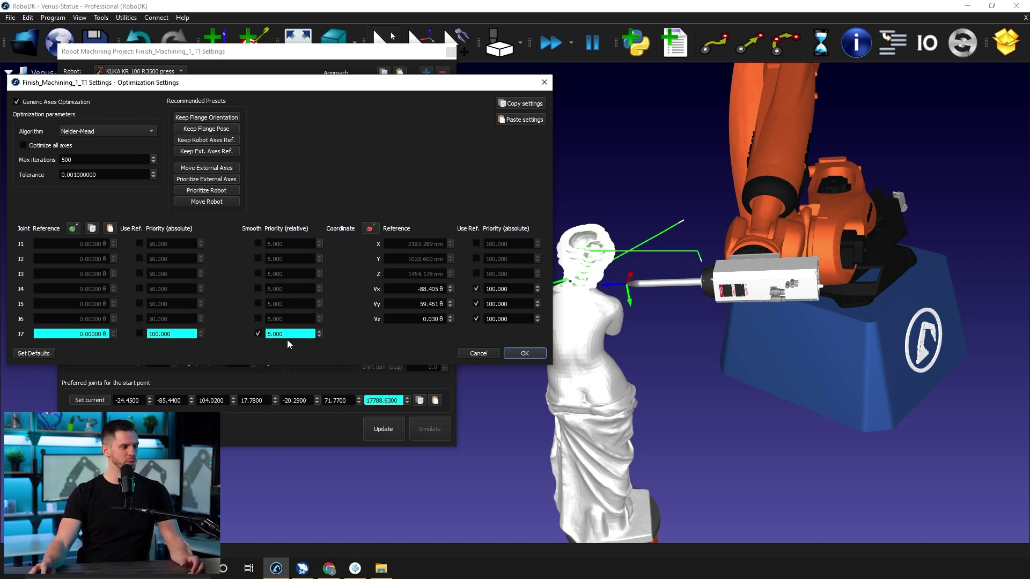
pyautogui.click(525, 353)
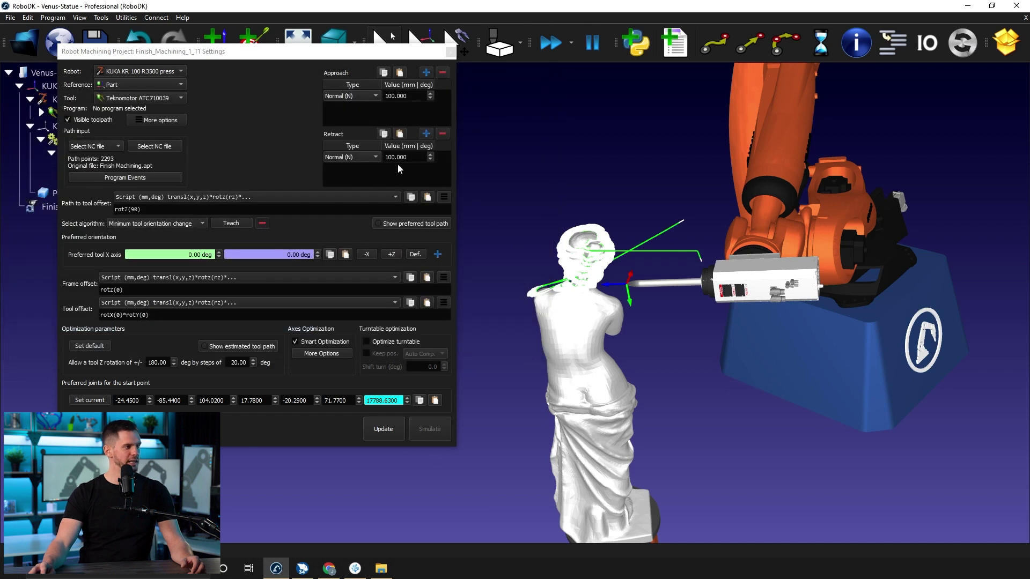
# - Remove the Normal approach and retract moves from the machining project and update its program
pyautogui.click(442, 72)
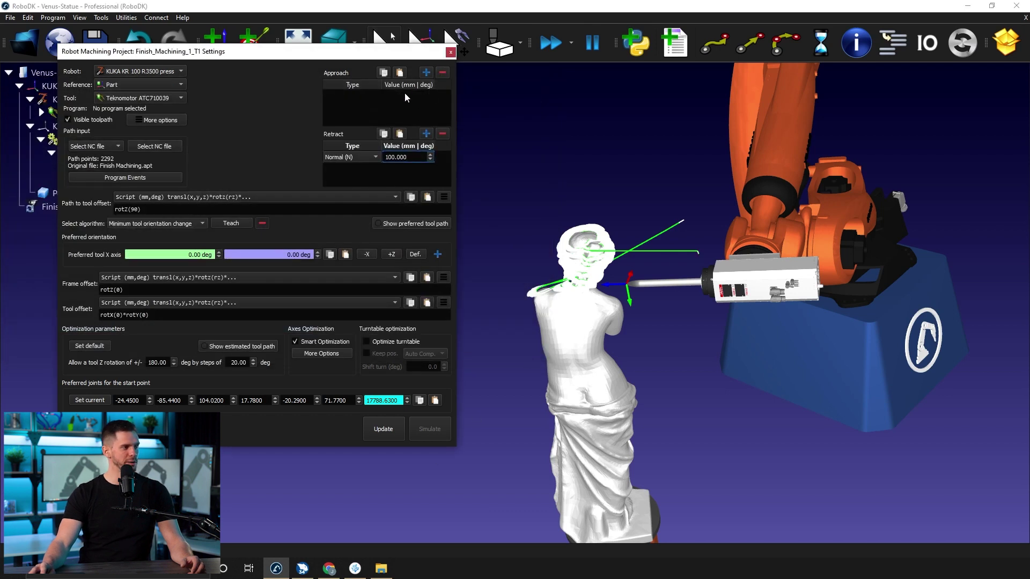
pyautogui.click(444, 133)
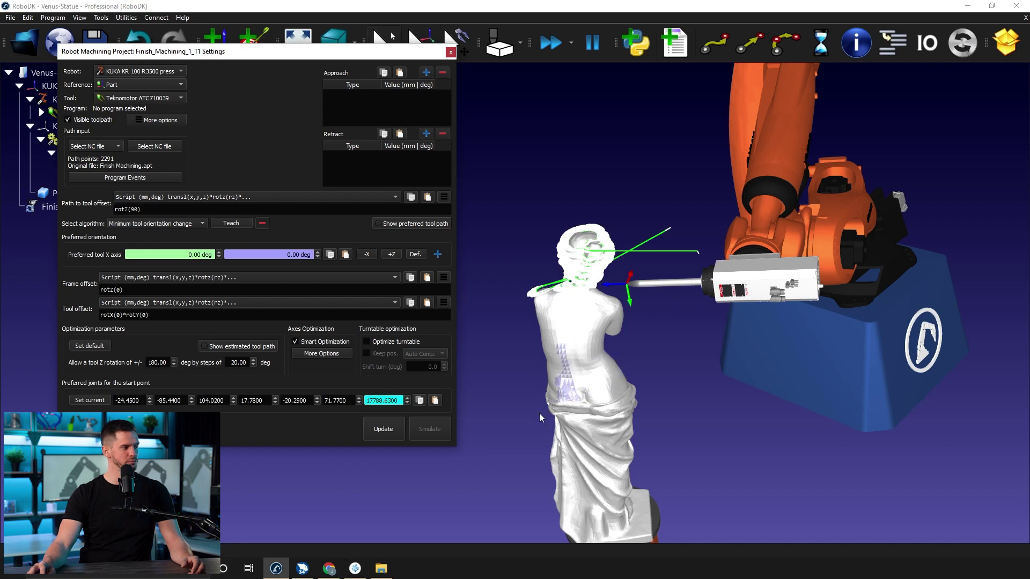
pyautogui.click(387, 434)
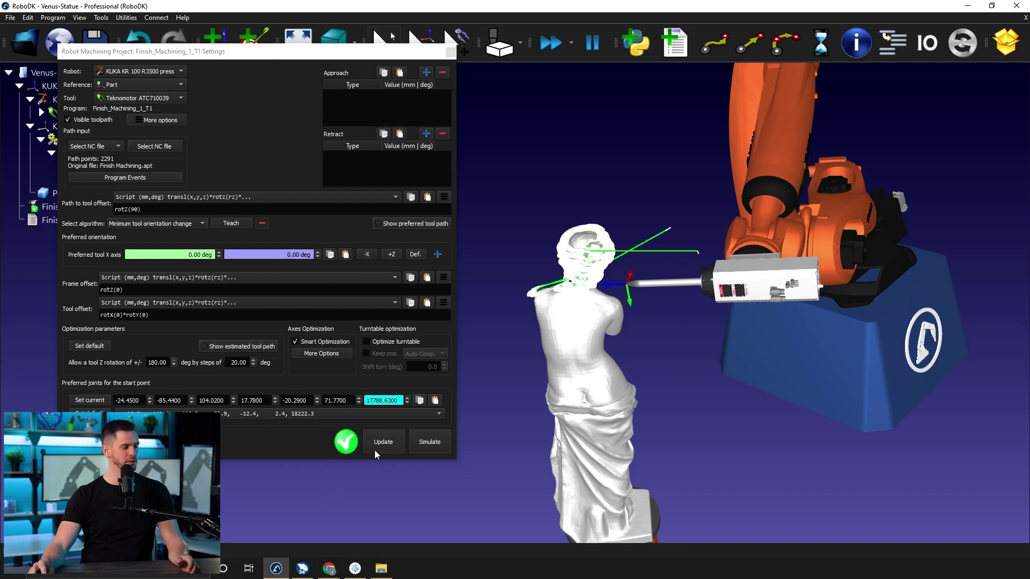
# - Simulate the Finish_Machining_1_T1 program and scrub through the robot and turntable motion up to its end
pyautogui.click(434, 443)
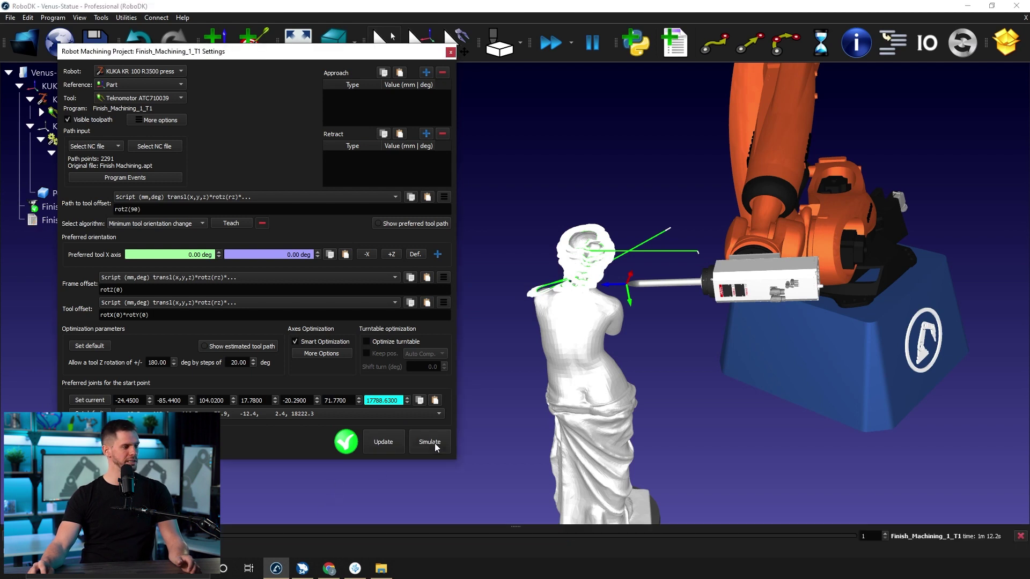
pyautogui.click(450, 52)
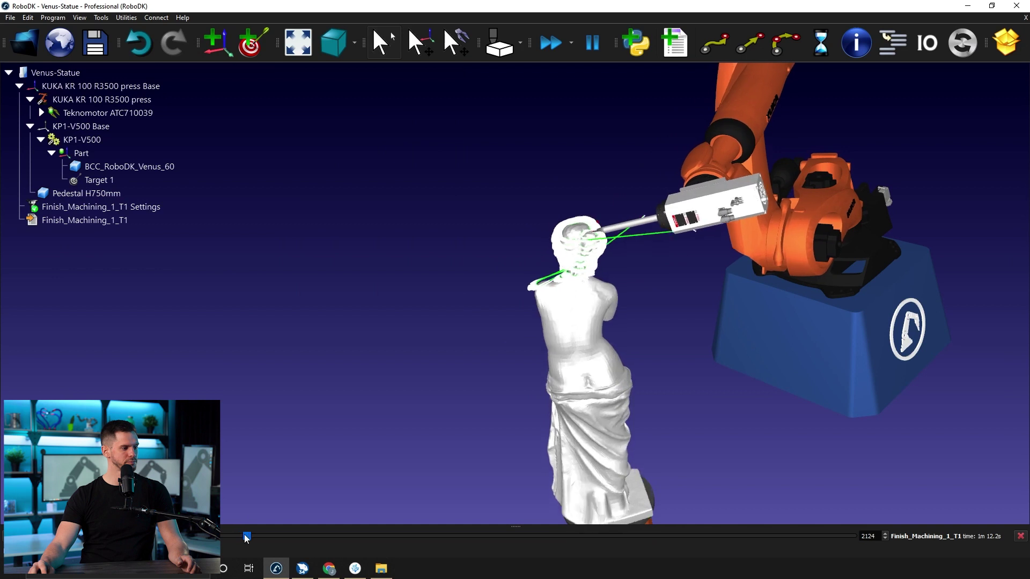
pyautogui.moveTo(246, 538); pyautogui.dragTo(841, 536)
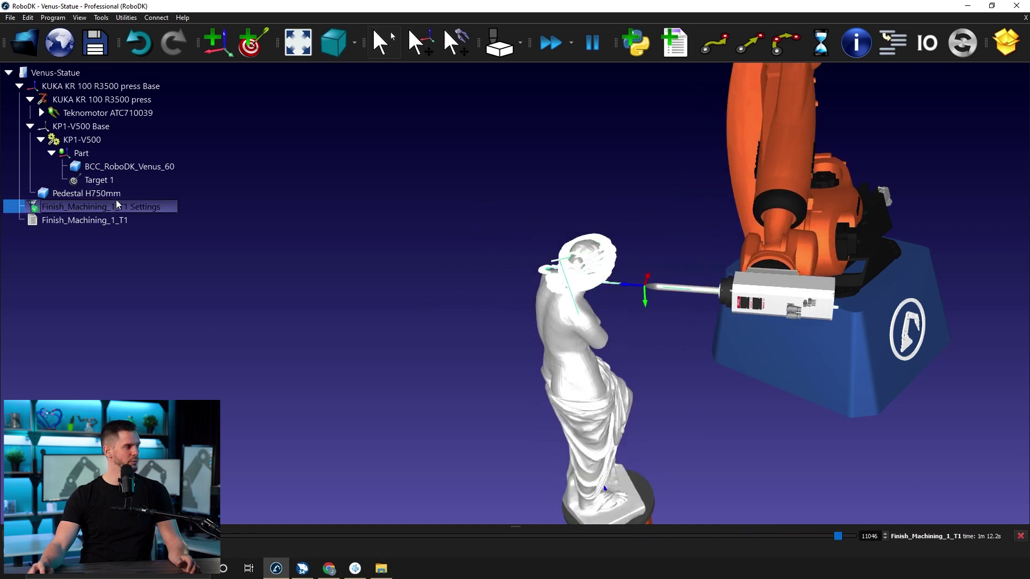
# - Set the allowed tool Z rotation of Finish_Machining_1_T1 to 0 degrees, then update and simulate the program
pyautogui.doubleClick(102, 207)
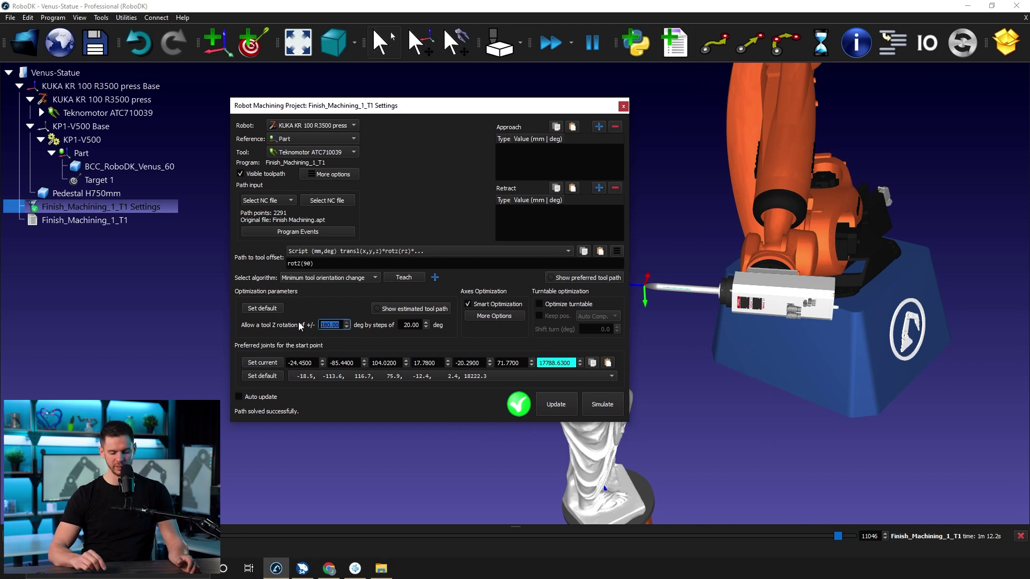
pyautogui.write('0')
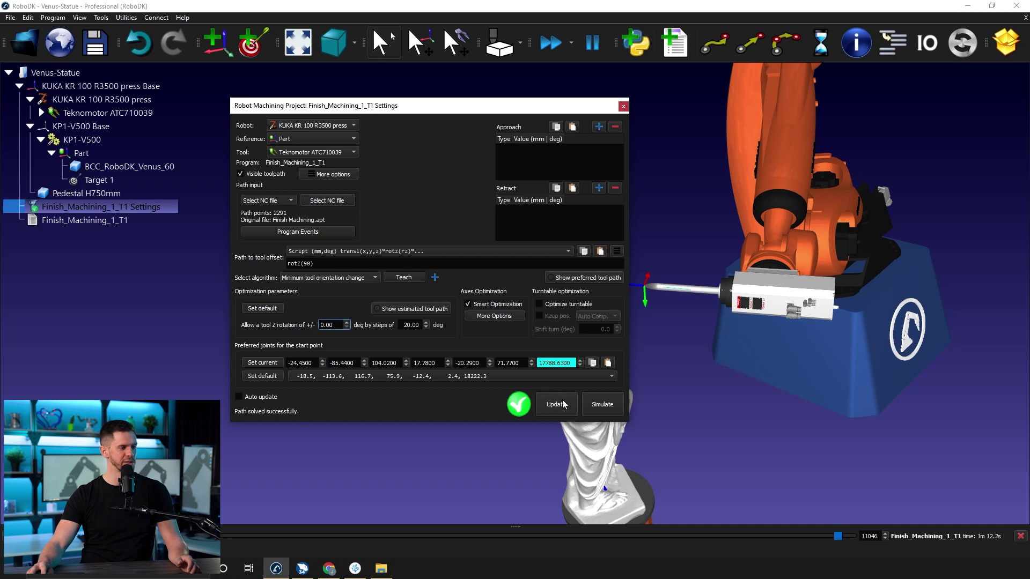
pyautogui.press('Return')
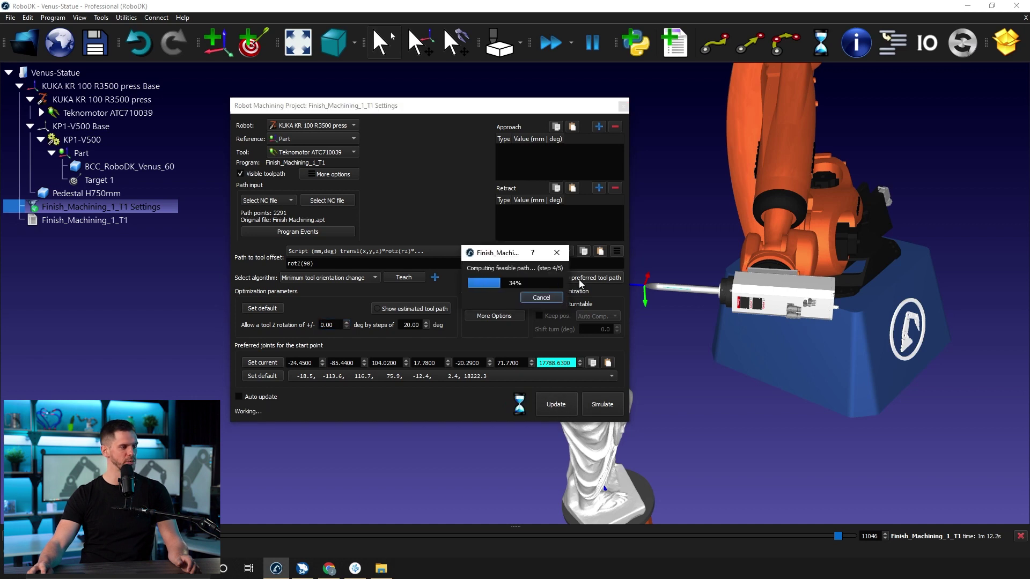
pyautogui.click(600, 404)
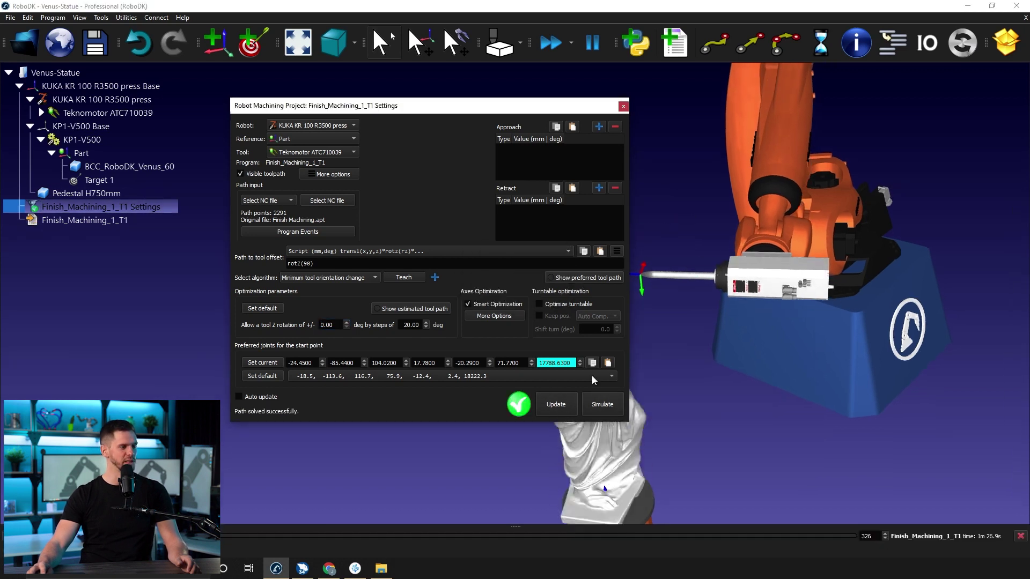
pyautogui.moveTo(592, 109); pyautogui.dragTo(438, 95)
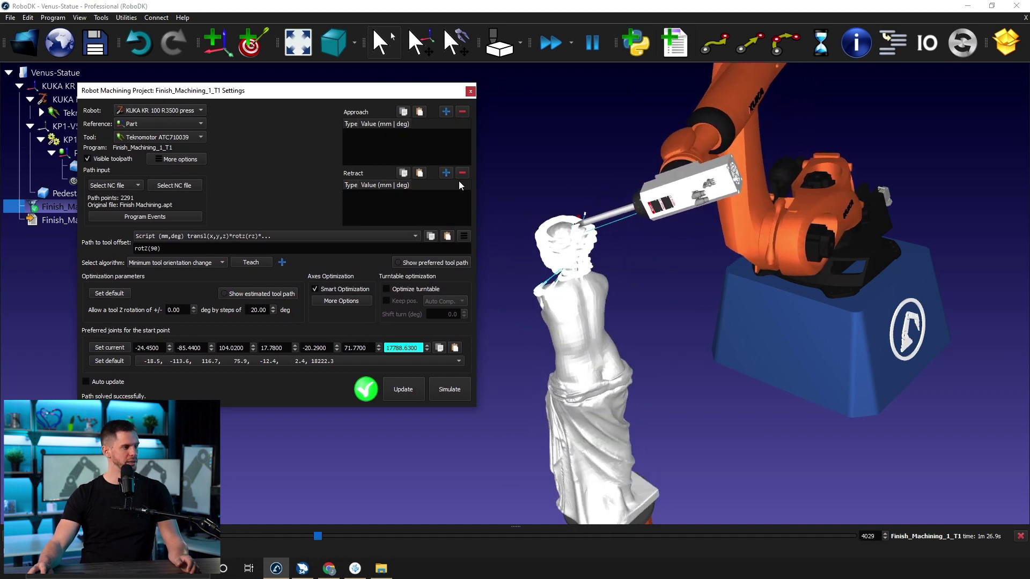
pyautogui.click(470, 94)
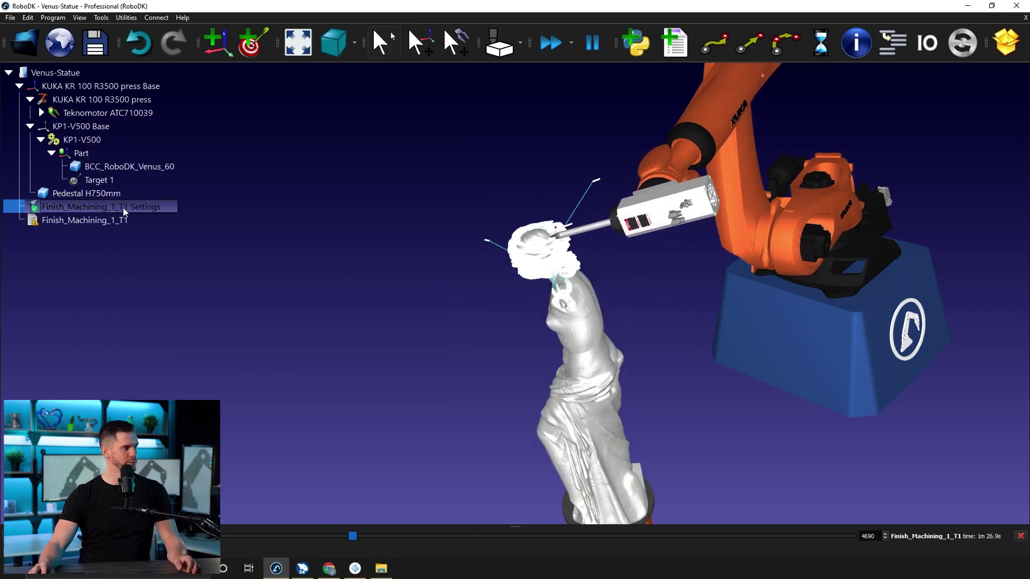
# - Copy the settings of the Finish_Machining_1_T1 machining project
pyautogui.rightClick(82, 207)
pyautogui.moveTo(159, 316)
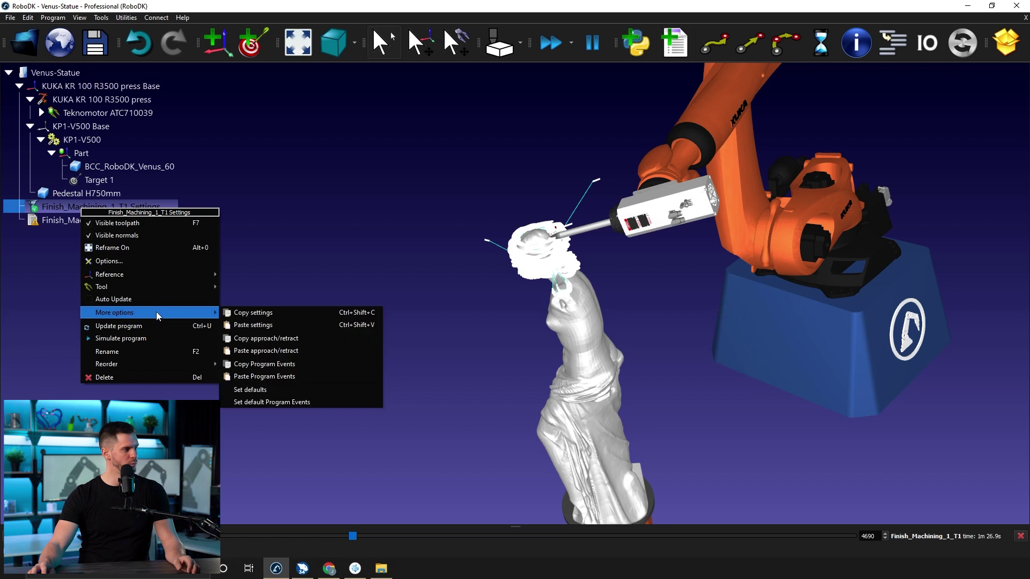
pyautogui.click(271, 315)
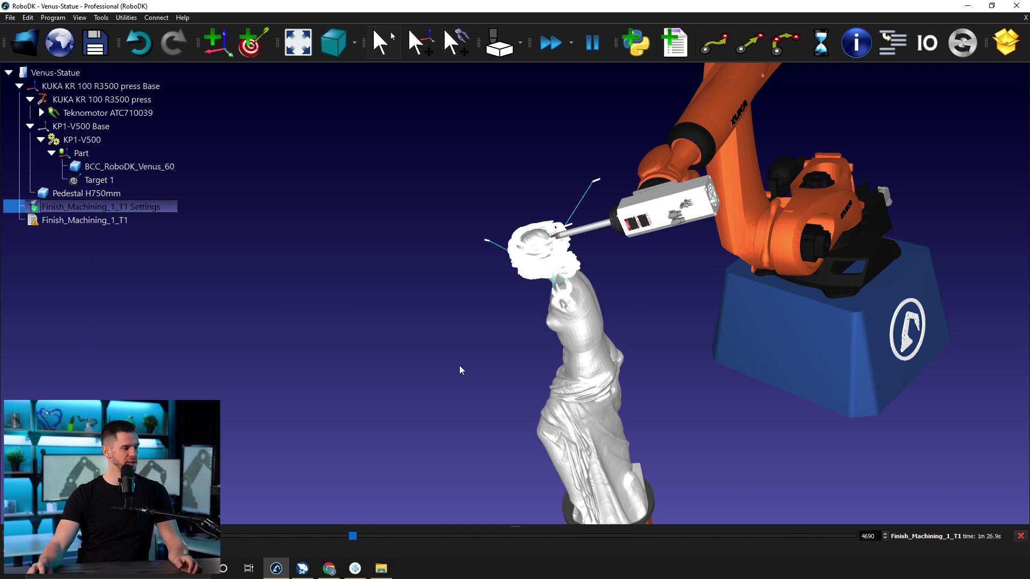
# - Switch to BobCAD-CAM, activate and show the second Finish Machining feature instead of the first, and update the selected operations in RoboDK
pyautogui.hotkey('alt', 'Tab')
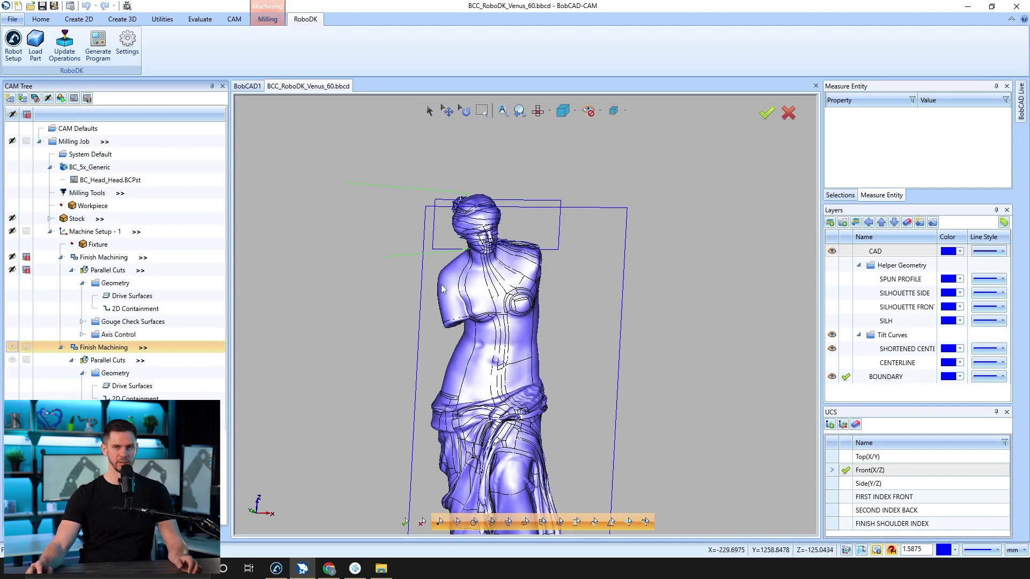
pyautogui.click(29, 261)
pyautogui.click(16, 350)
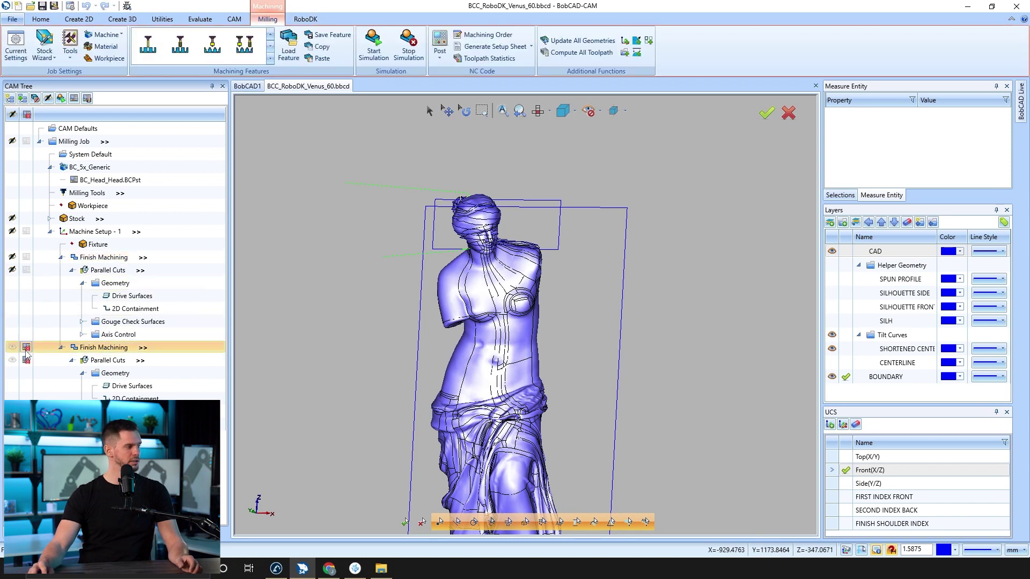
pyautogui.click(21, 259)
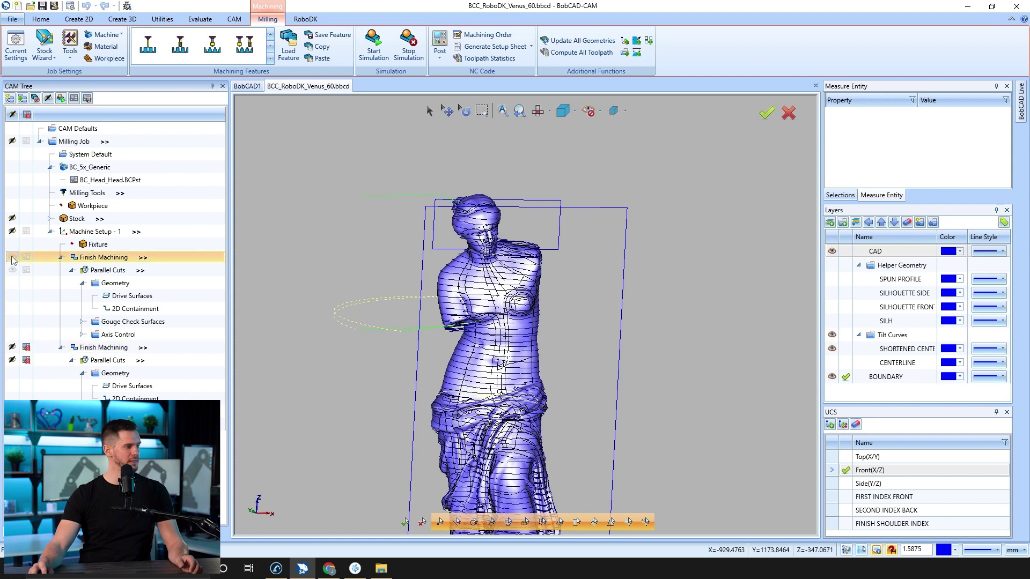
pyautogui.click(305, 19)
pyautogui.click(65, 49)
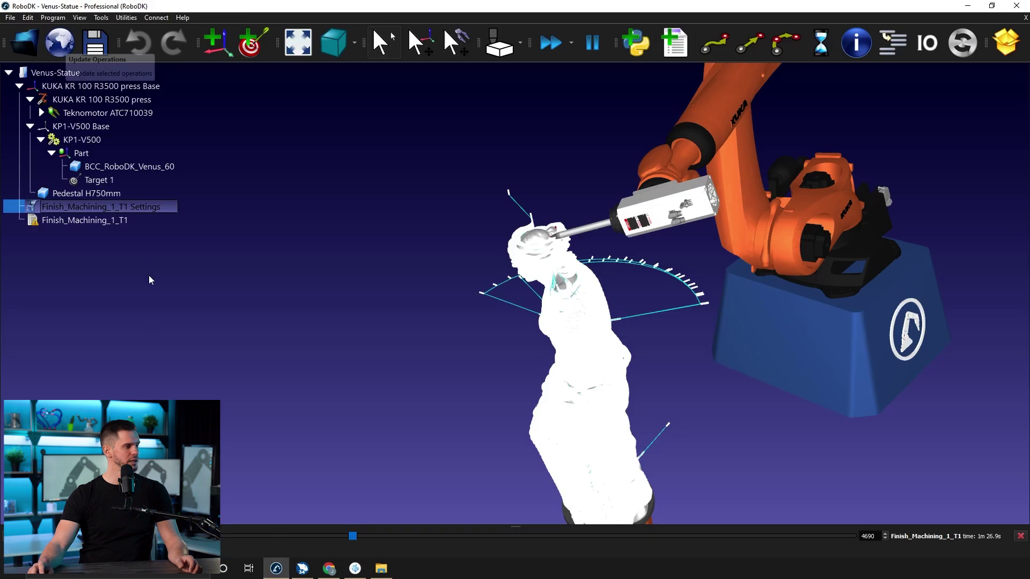
# - Reopen the Finish_Machining_1_T1 settings, move the window clear of the statue, and update the program for the new toolpath
pyautogui.doubleClick(138, 213)
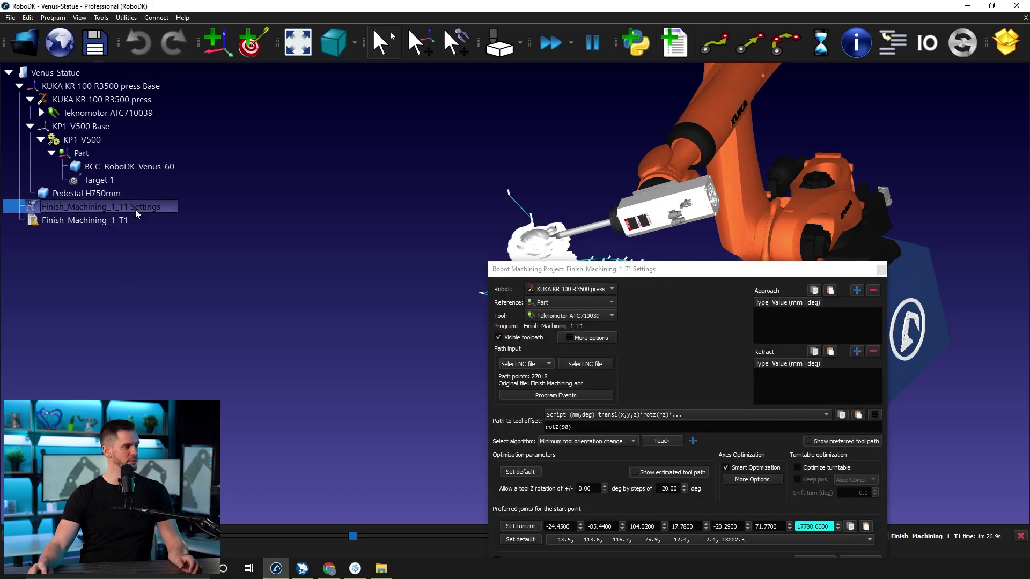
pyautogui.moveTo(703, 281); pyautogui.dragTo(481, 142)
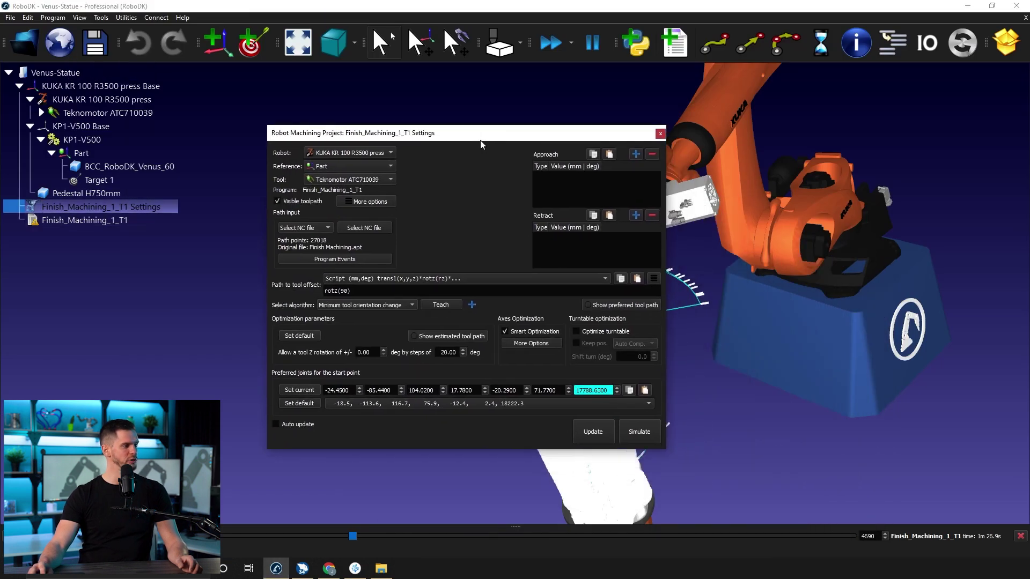
pyautogui.moveTo(605, 139); pyautogui.dragTo(399, 86)
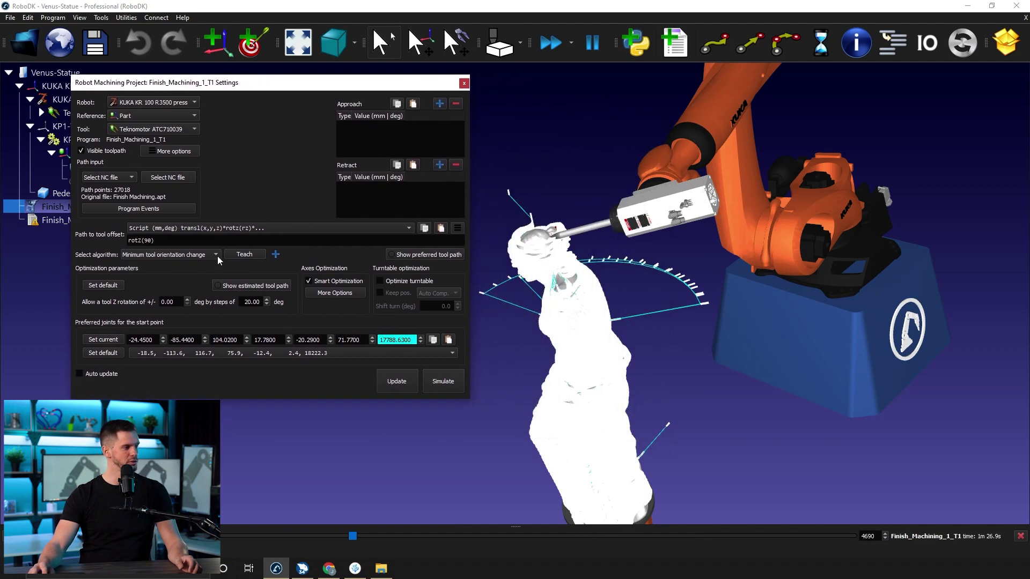
pyautogui.click(406, 385)
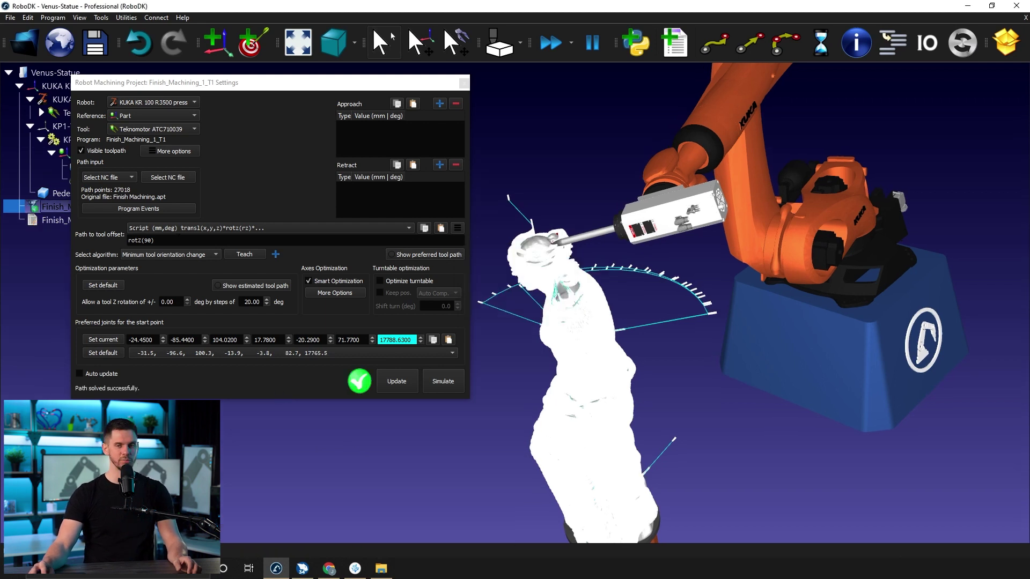
# - Simulate the full-statue finishing program with its settings closed and inspect the robot and turntable motion
pyautogui.click(440, 387)
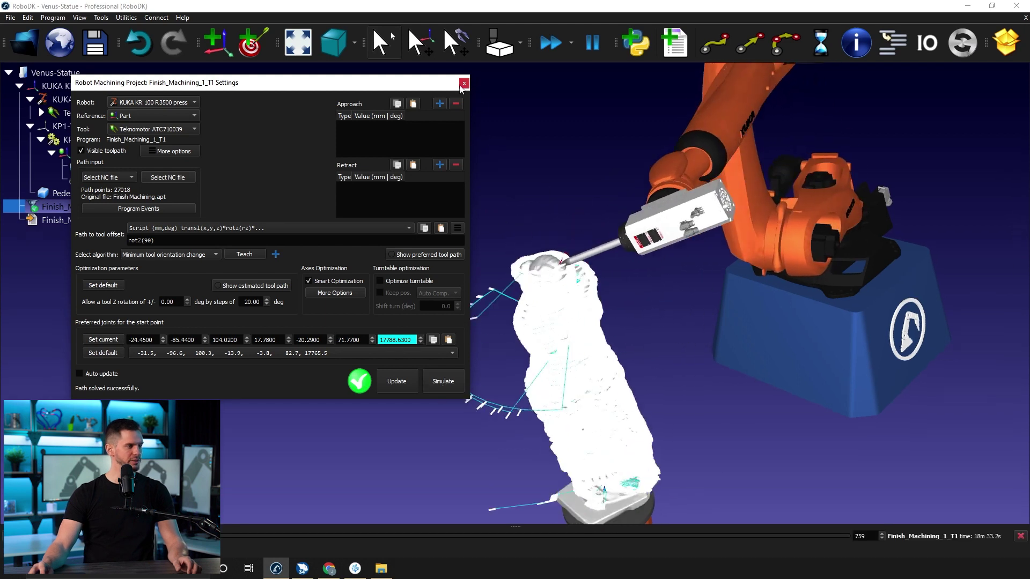
pyautogui.press('Escape')
pyautogui.moveTo(259, 429); pyautogui.dragTo(292, 510)
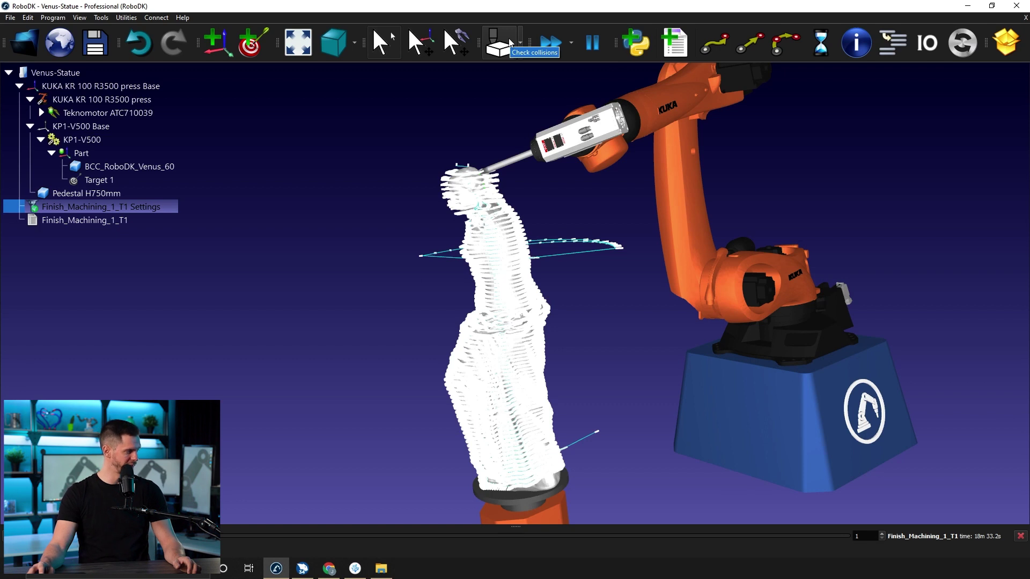
pyautogui.click(343, 185)
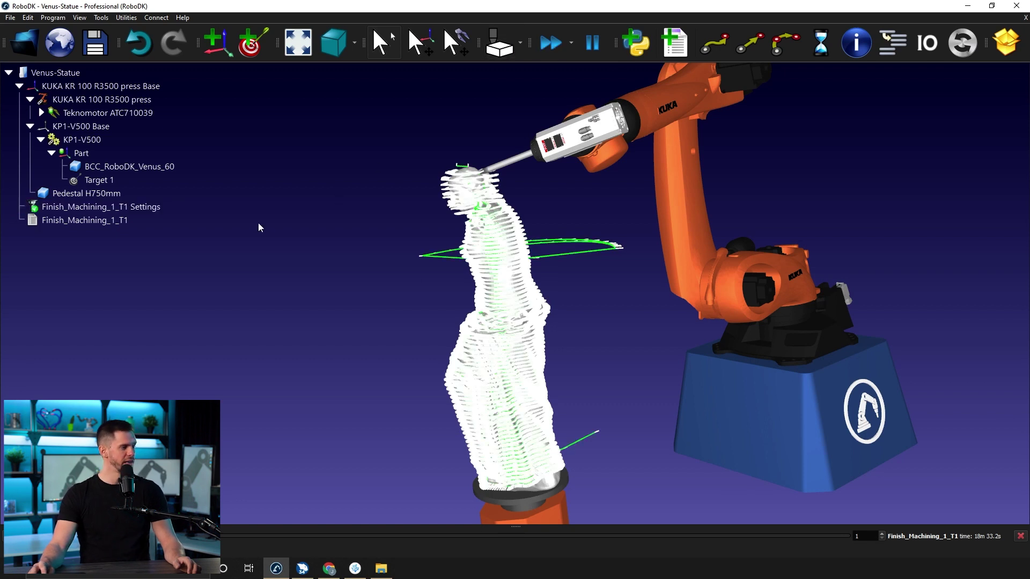
# - Generate the robot program from Finish_Machining_1_T1
pyautogui.click(158, 220)
pyautogui.rightClick(125, 222)
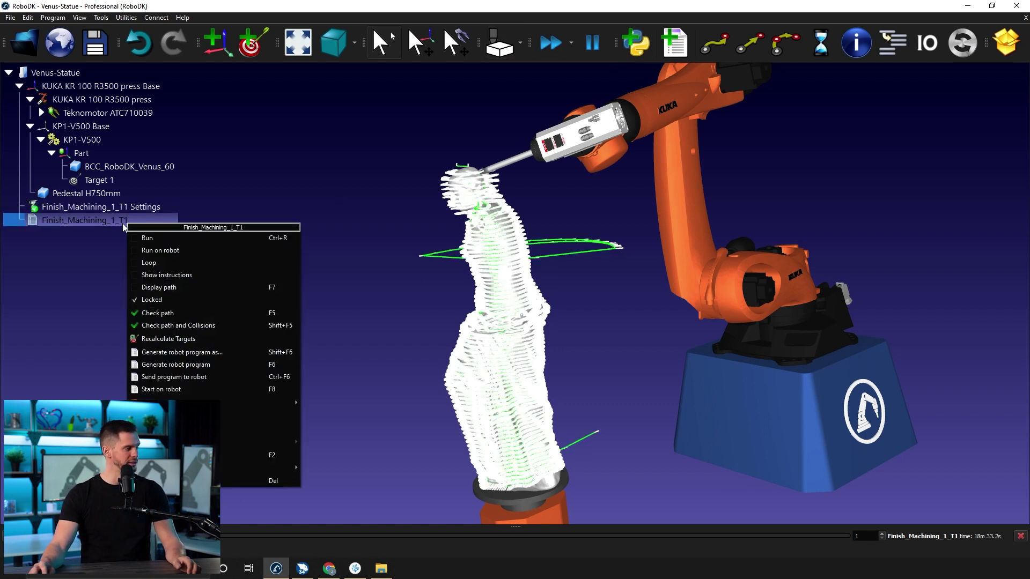
pyautogui.click(197, 370)
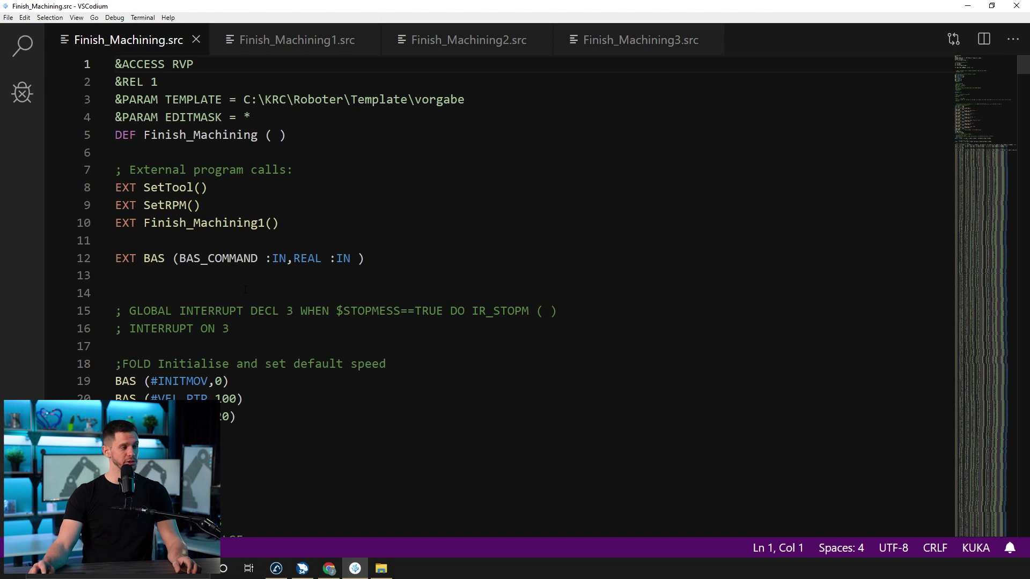
# - Examine the generated Finish_Machining.src code, including its header, tool and base setup, linear moves with external axes, and closing subprogram call
pyautogui.scroll(-18, 336, 288)
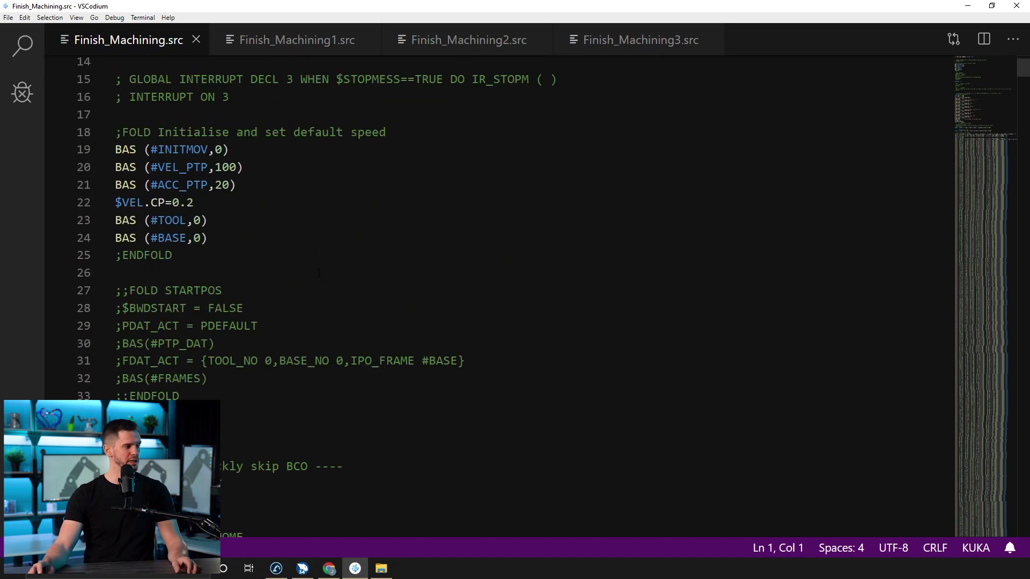
pyautogui.scroll(-10, 311, 271)
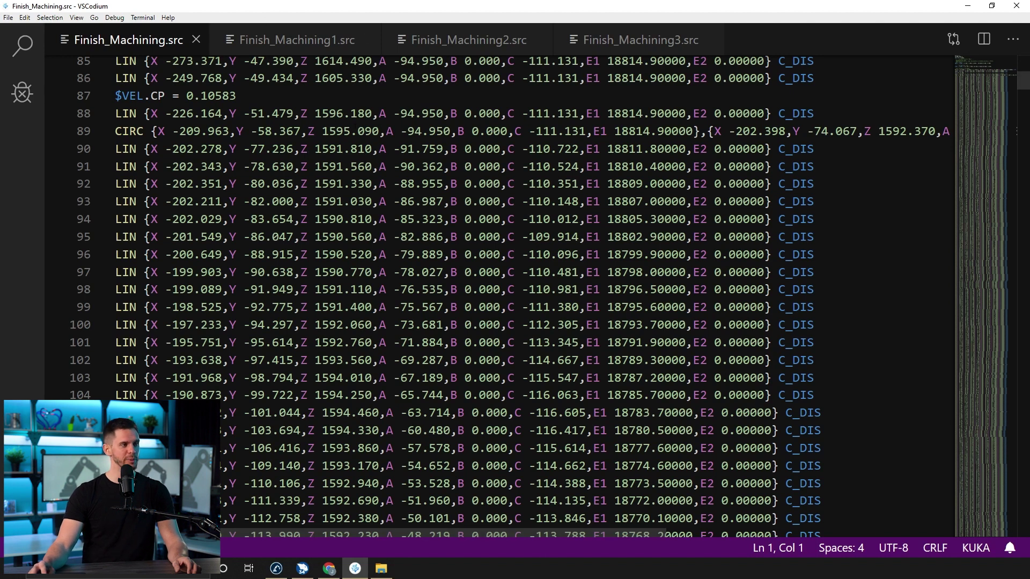
pyautogui.scroll(14, 449, 238)
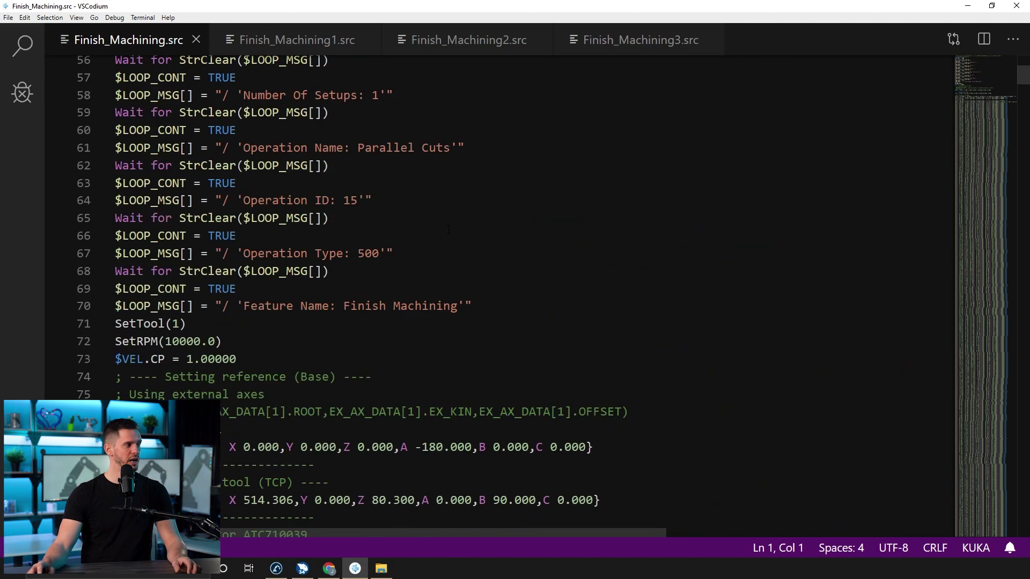
pyautogui.scroll(3, 449, 238)
pyautogui.scroll(1, 361, 105)
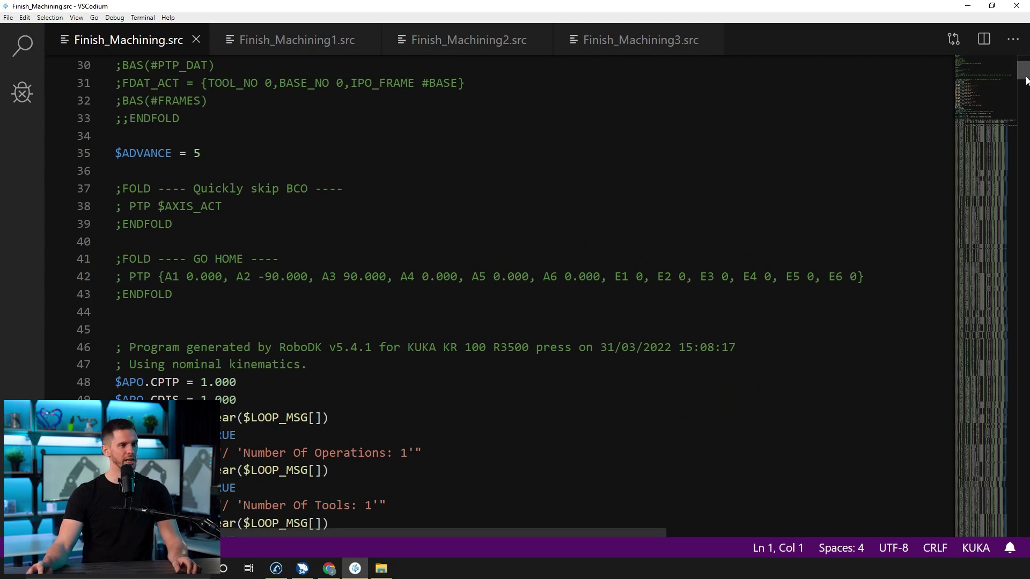
pyautogui.moveTo(1023, 75); pyautogui.dragTo(1026, 535)
pyautogui.scroll(4, 1014, 534)
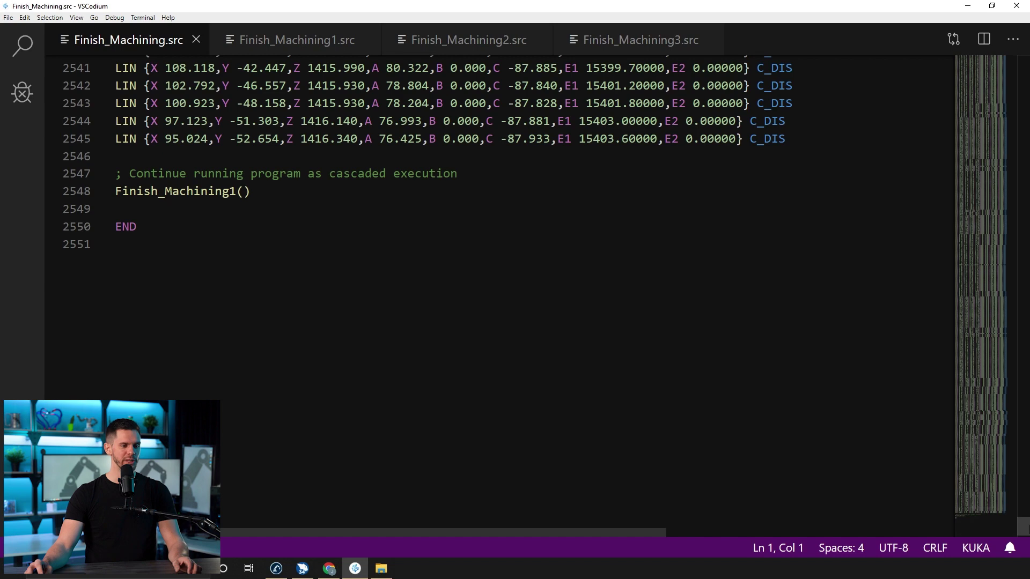
pyautogui.moveTo(981, 515); pyautogui.dragTo(981, 59)
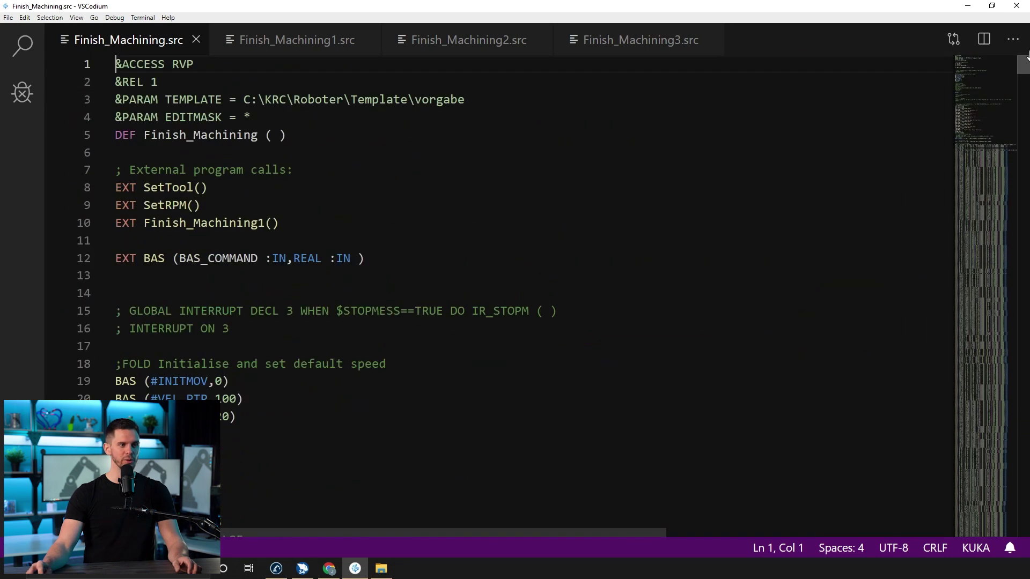